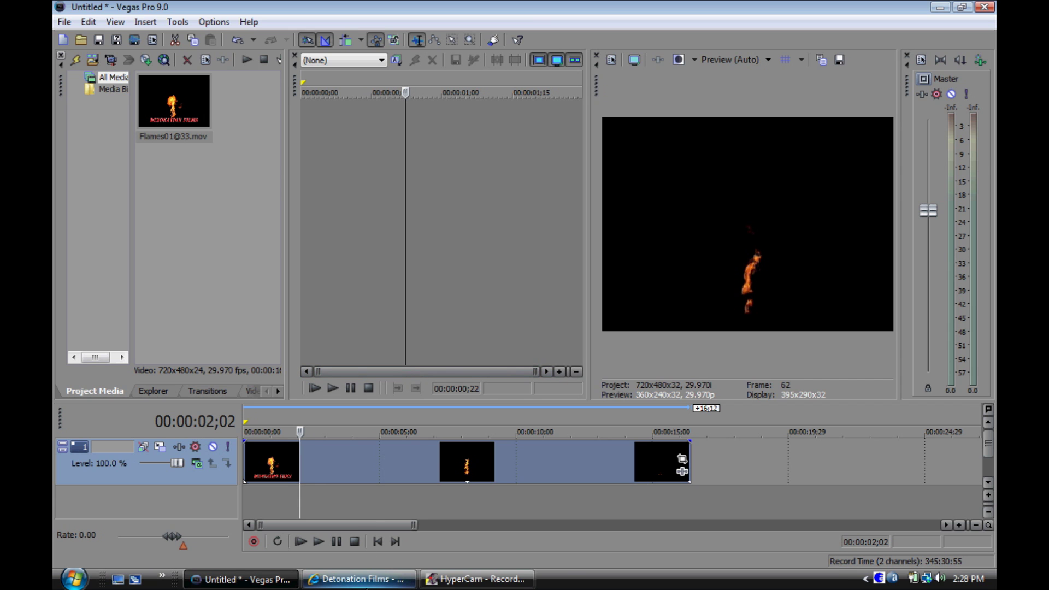
Step: Switch to Internet Explorer and play part of the YouTube Fire Effect video as an example of the finished effect
left_click(360, 580)
left_click(211, 55)
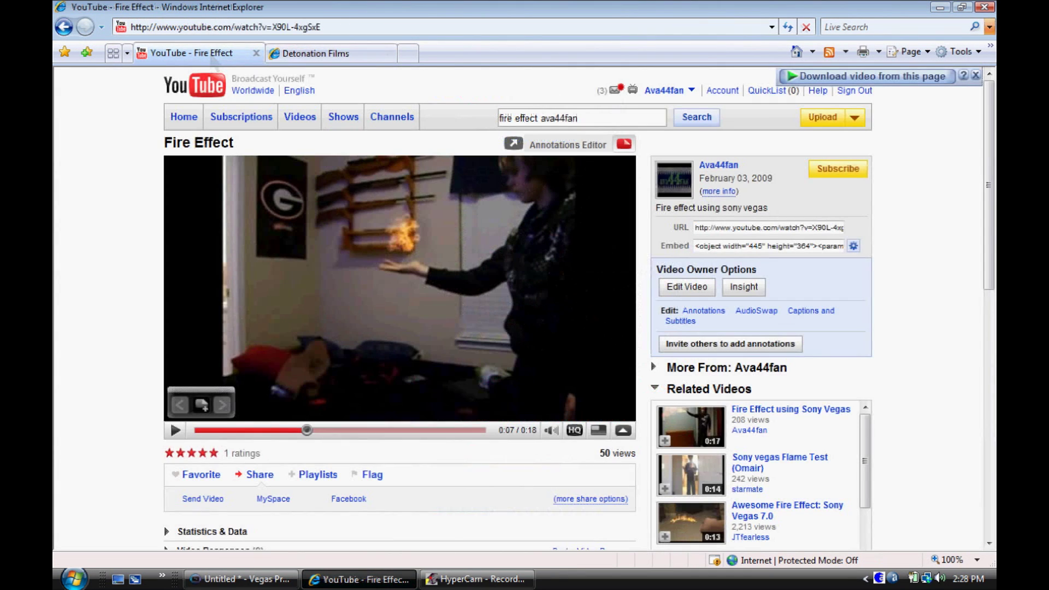
left_click(174, 430)
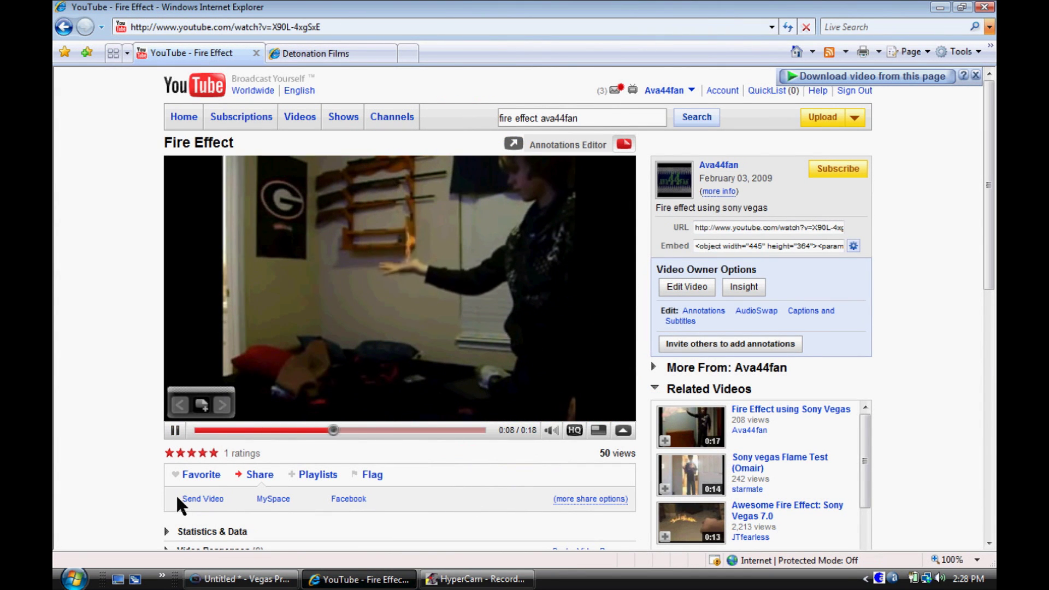
left_click(175, 430)
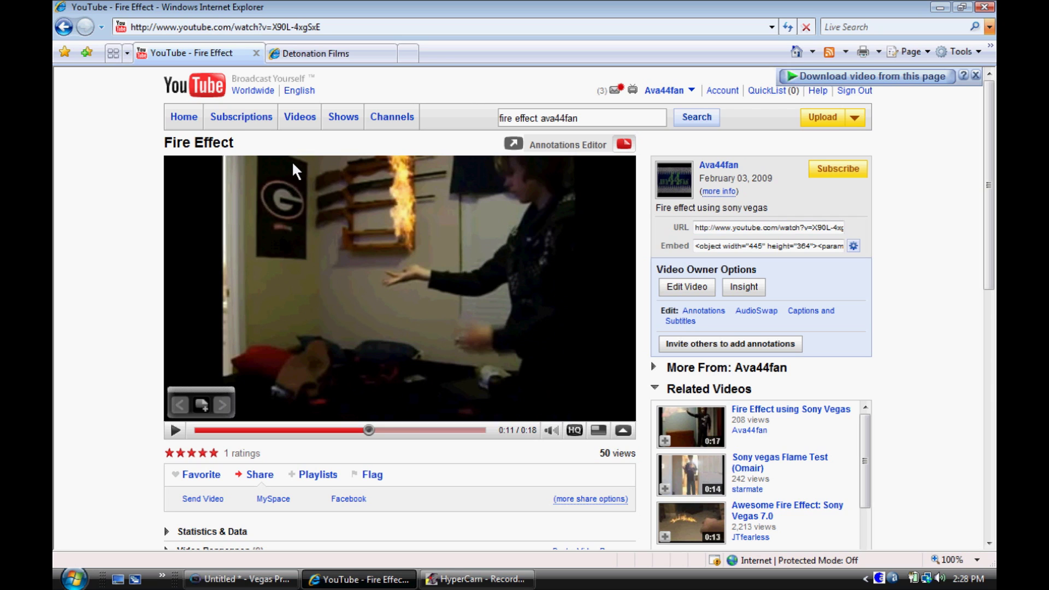
Step: On the Detonation Films site, go through Effects Stock Footage to Free Stuff Page Two and find the Flames section
left_click(298, 58)
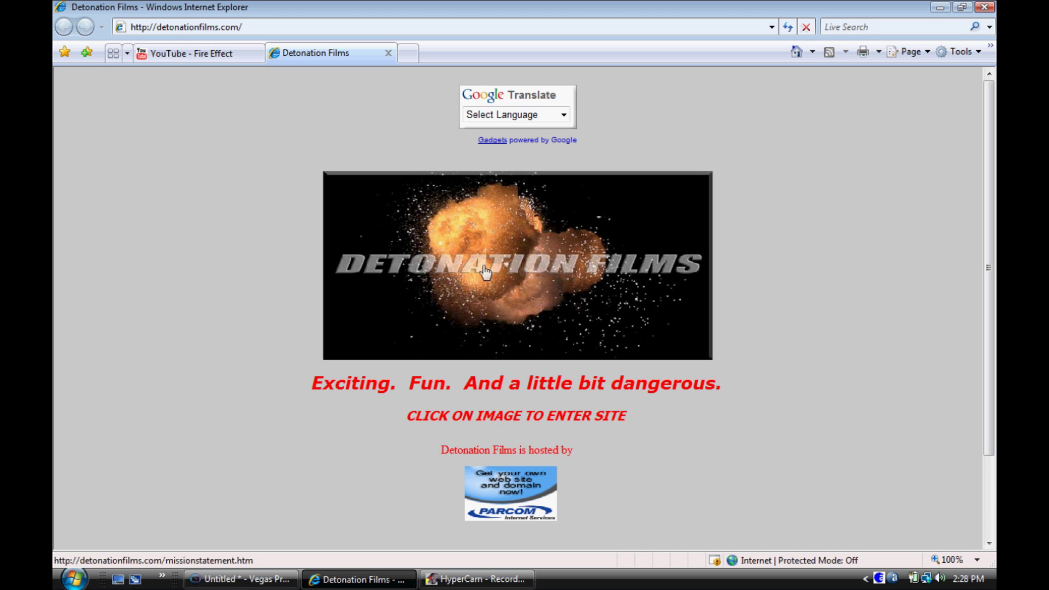
left_click(511, 264)
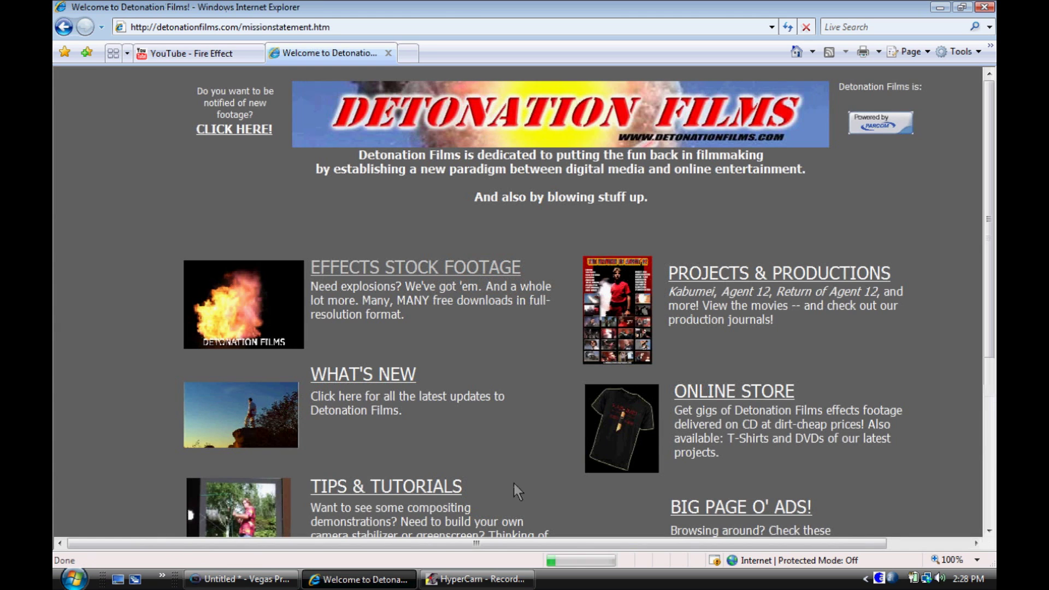
left_click(417, 266)
left_click_drag(989, 96, 988, 286)
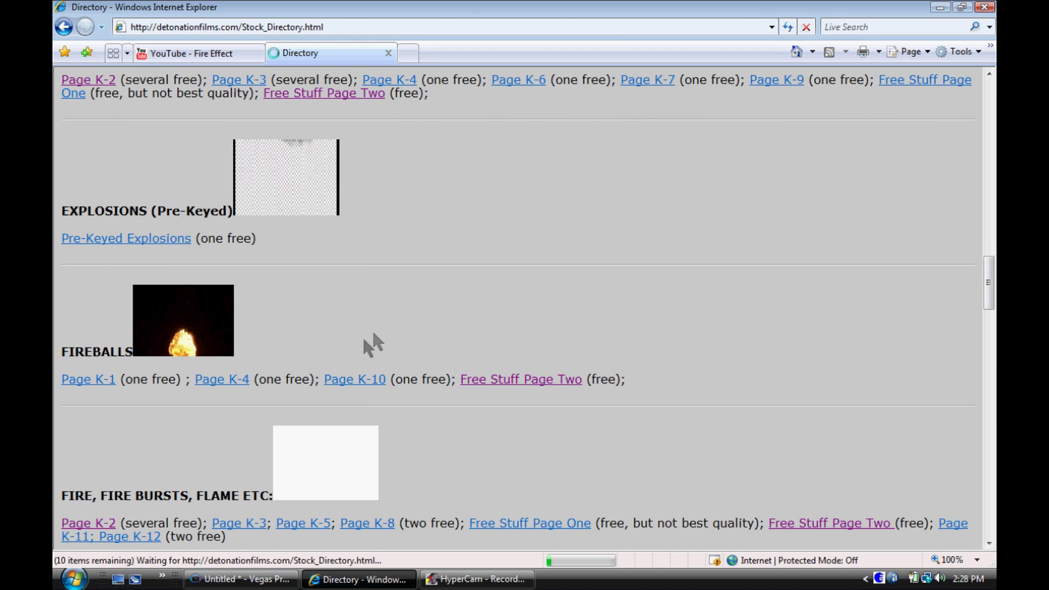
left_click(528, 380)
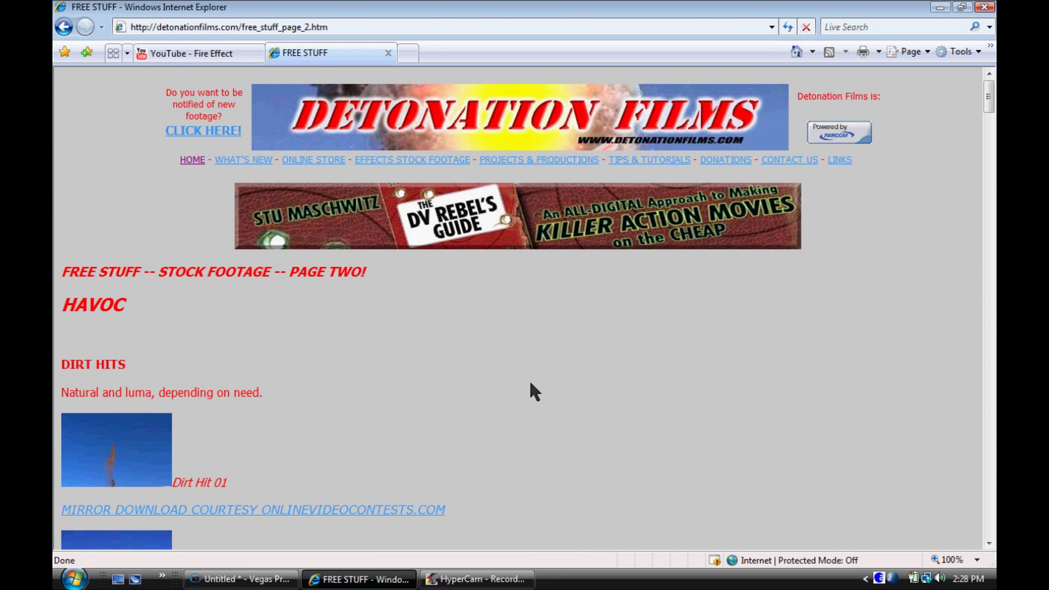
left_click_drag(989, 98, 988, 227)
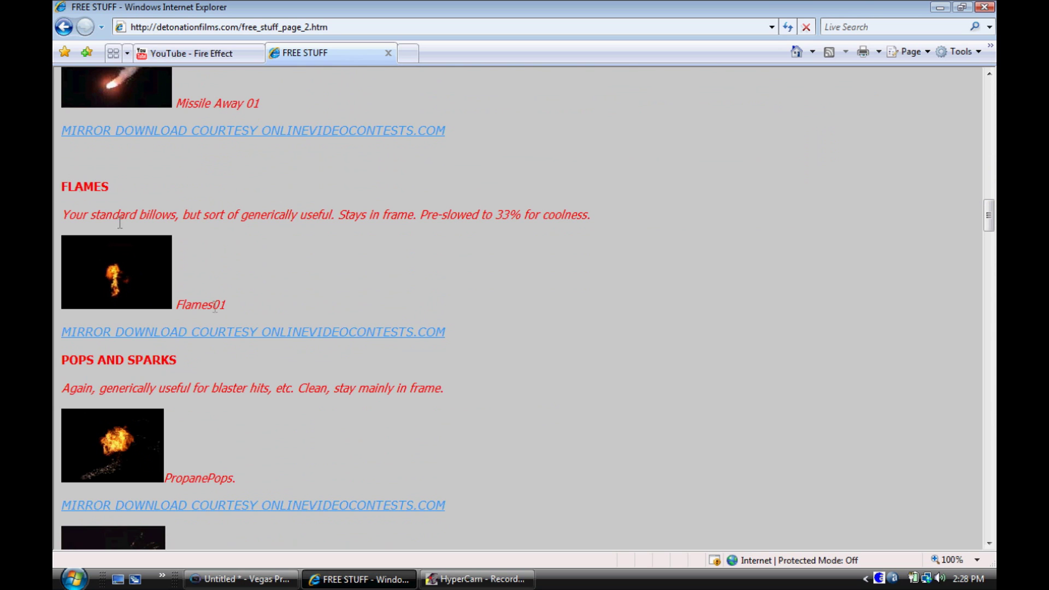
Step: Download the Flames01 clip from its mirror link, keeping the option to resume or show the existing complete file
left_click(209, 344)
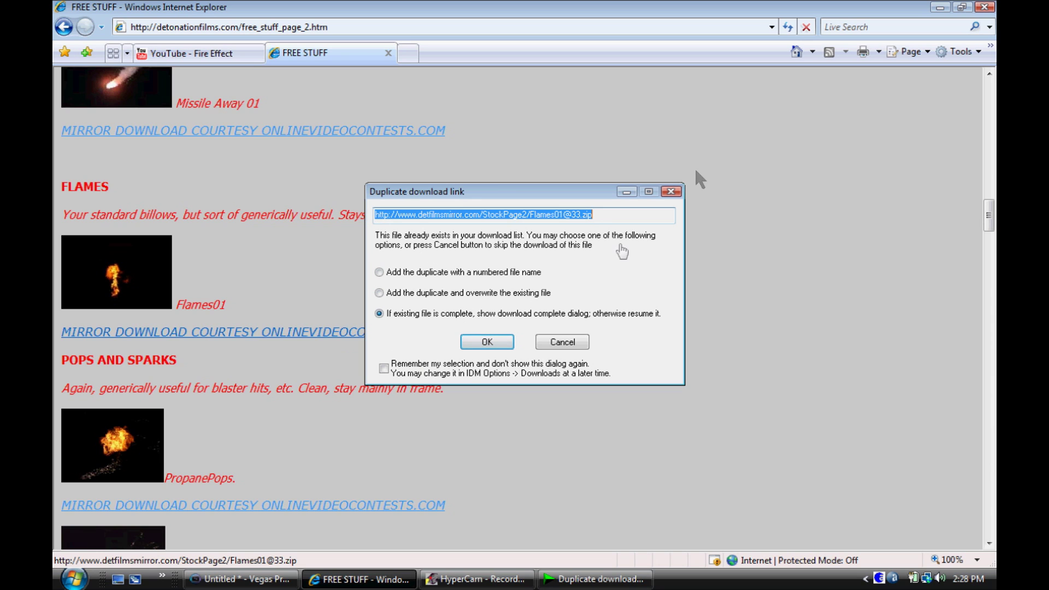
left_click(485, 342)
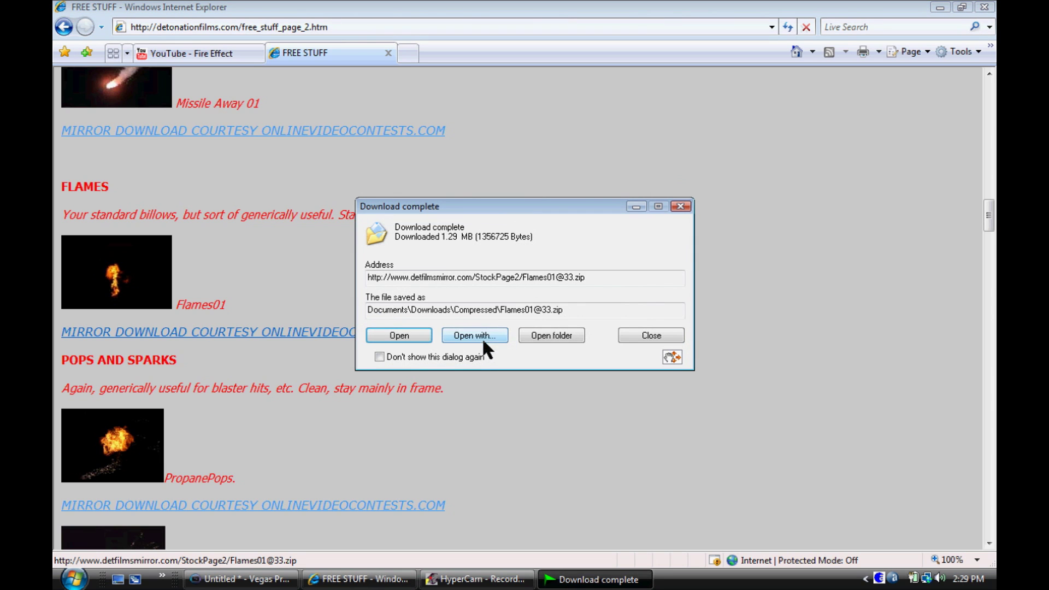
left_click(646, 339)
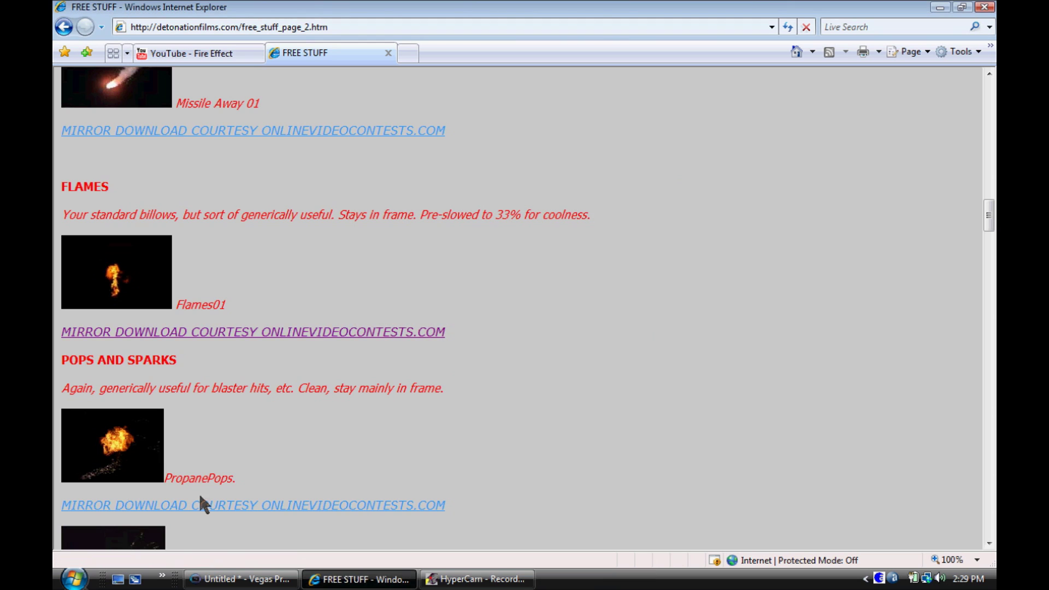
Step: Look through the Video and Compressed folders in Documents\Downloads for the downloaded Flames01@33 archive, and close the folder window
key("super")
left_click(273, 243)
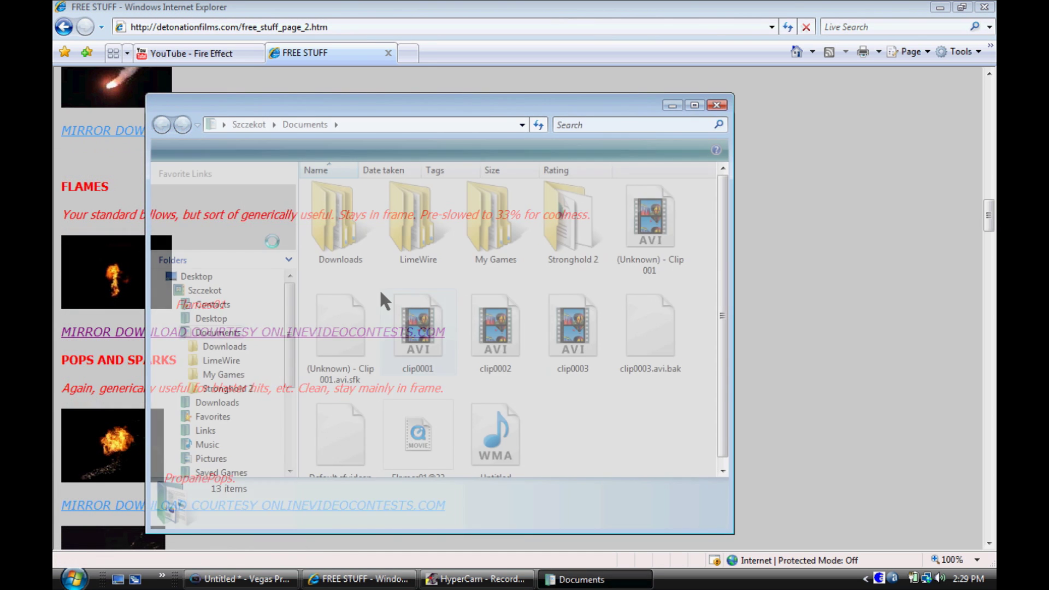
double_click(317, 234)
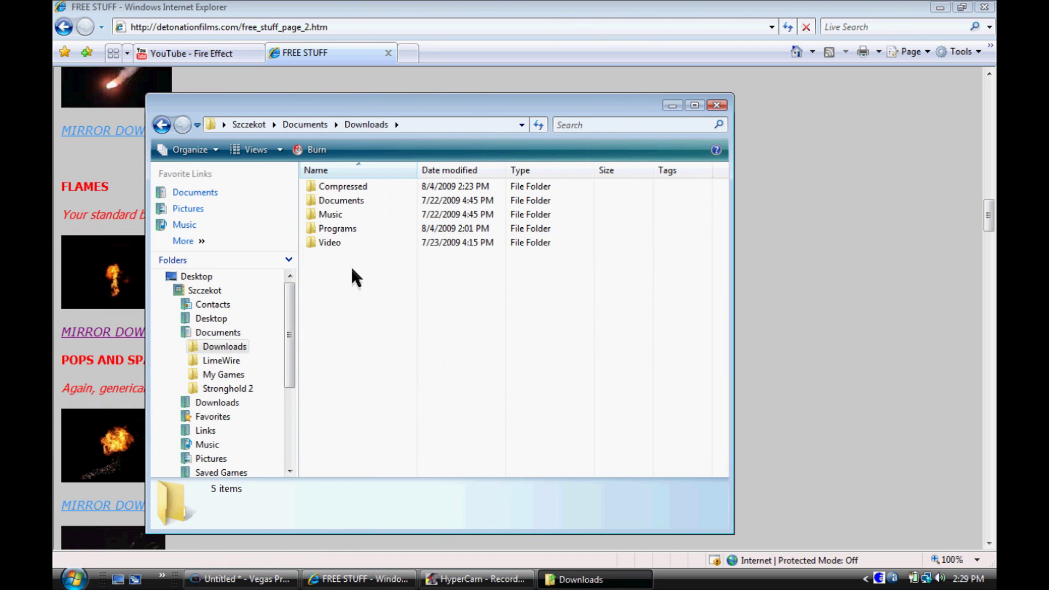
double_click(331, 238)
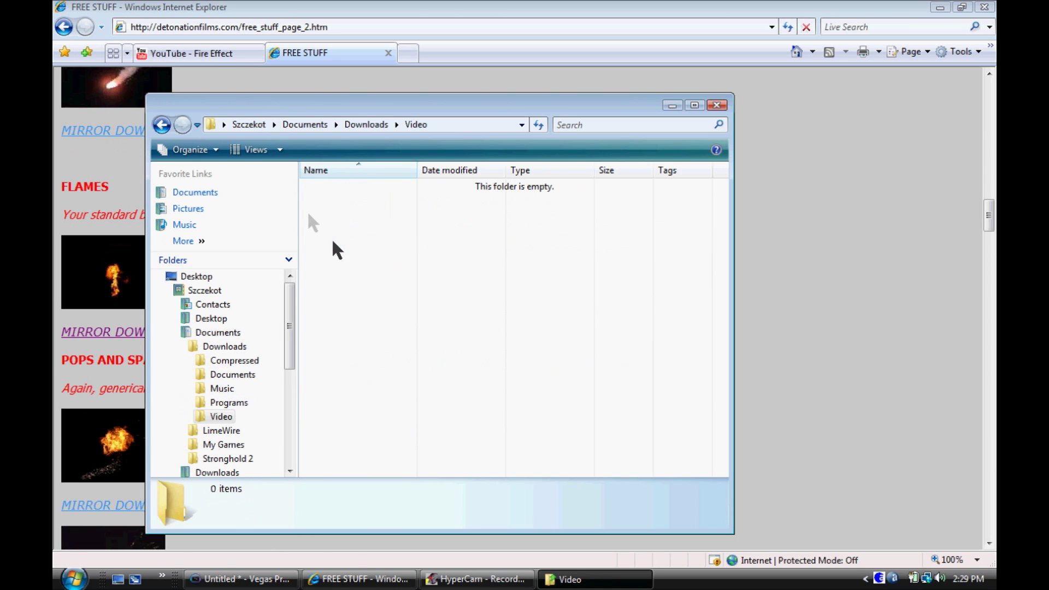
left_click(161, 125)
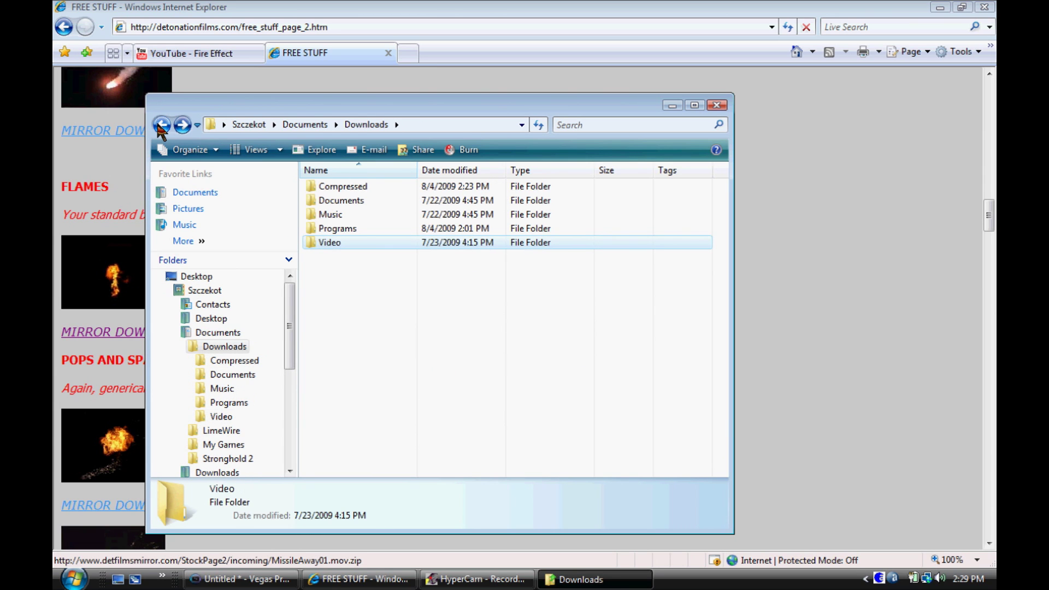
double_click(339, 188)
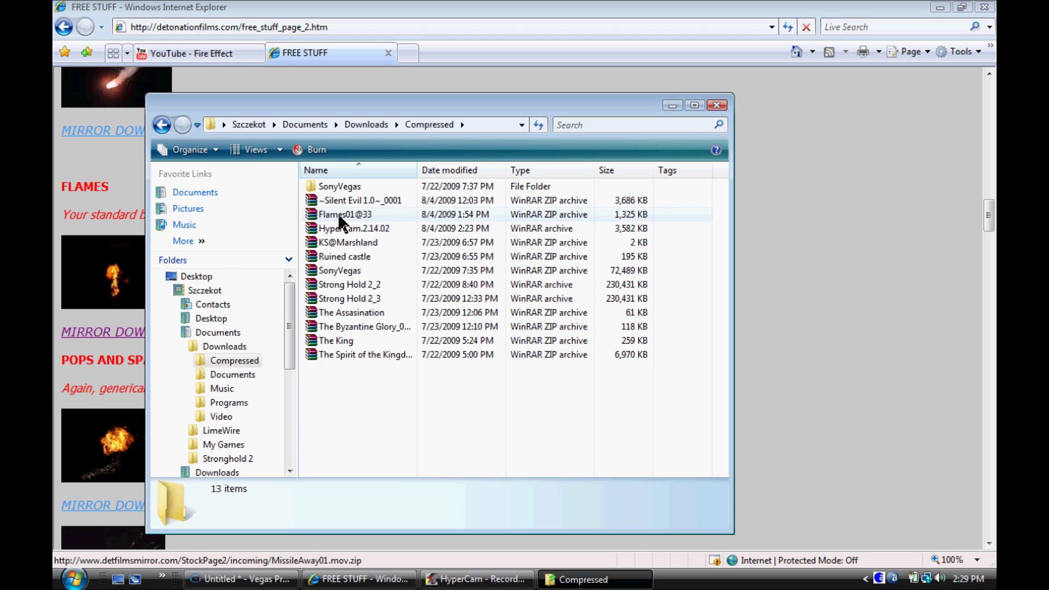
left_click(716, 106)
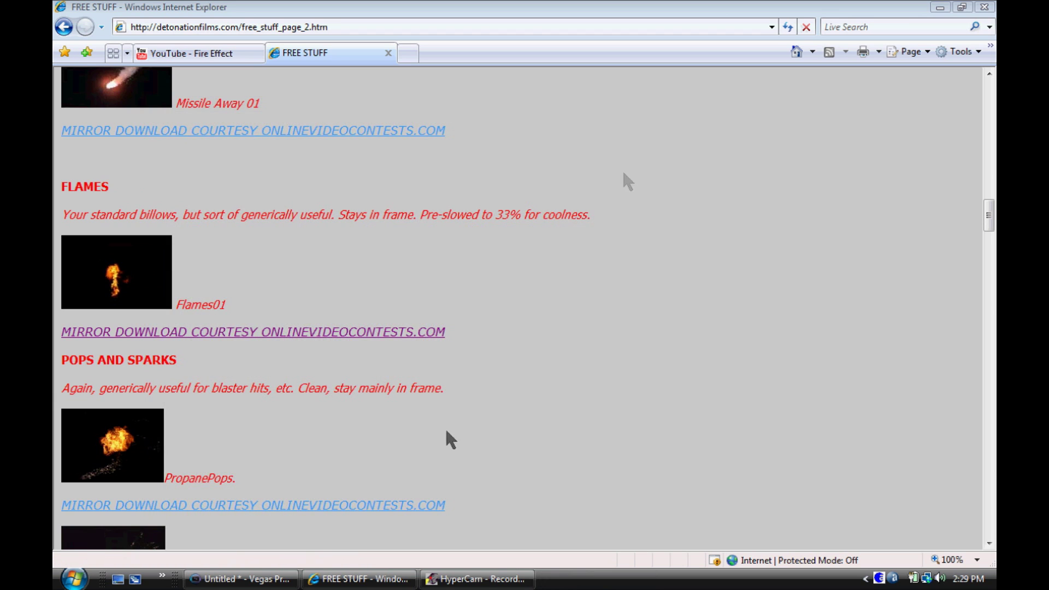
Step: Close Internet Explorer with all its tabs and return to the Vegas Pro project
left_click(213, 580)
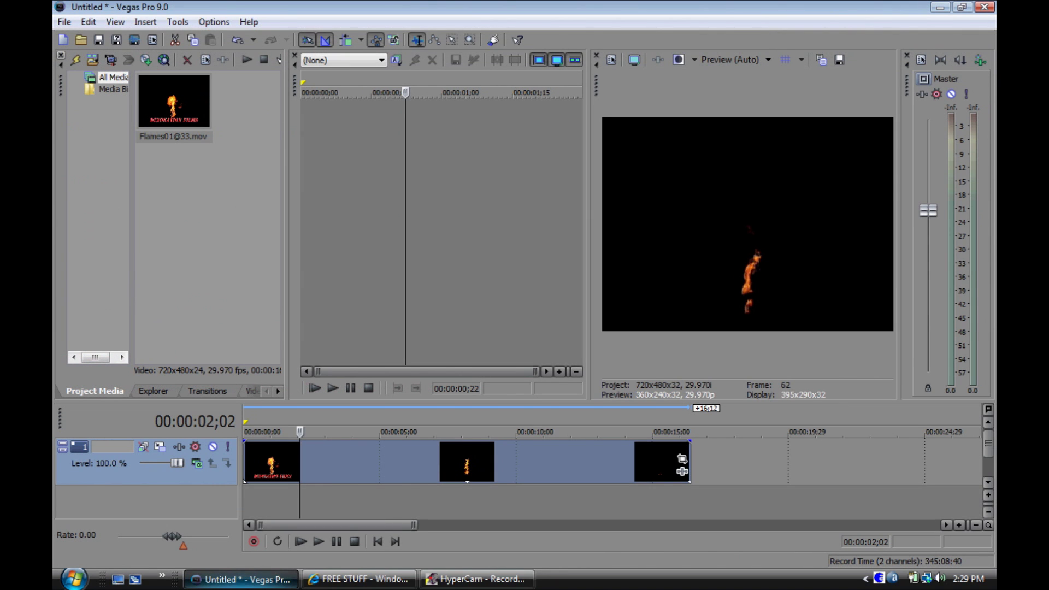
left_click(358, 581)
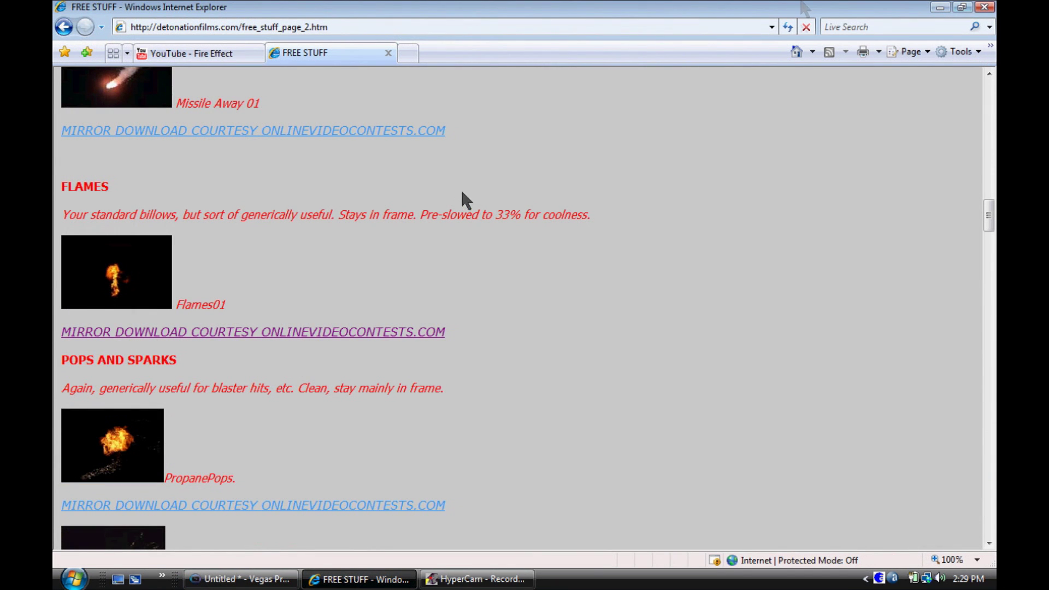
left_click(985, 6)
left_click(551, 309)
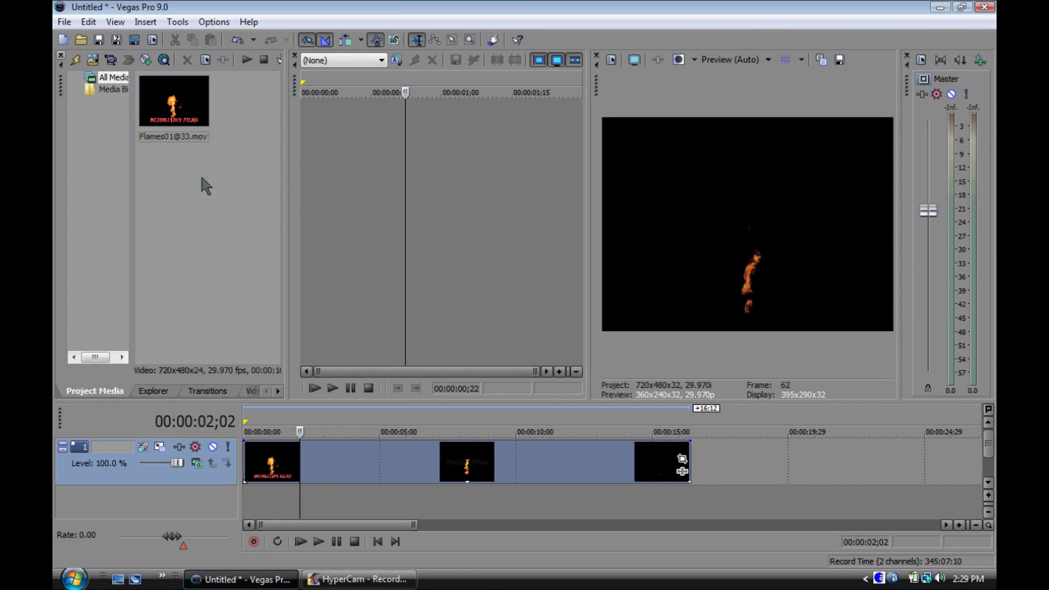
Step: Play a short part of the flames clip on the timeline to preview it
left_click(272, 474)
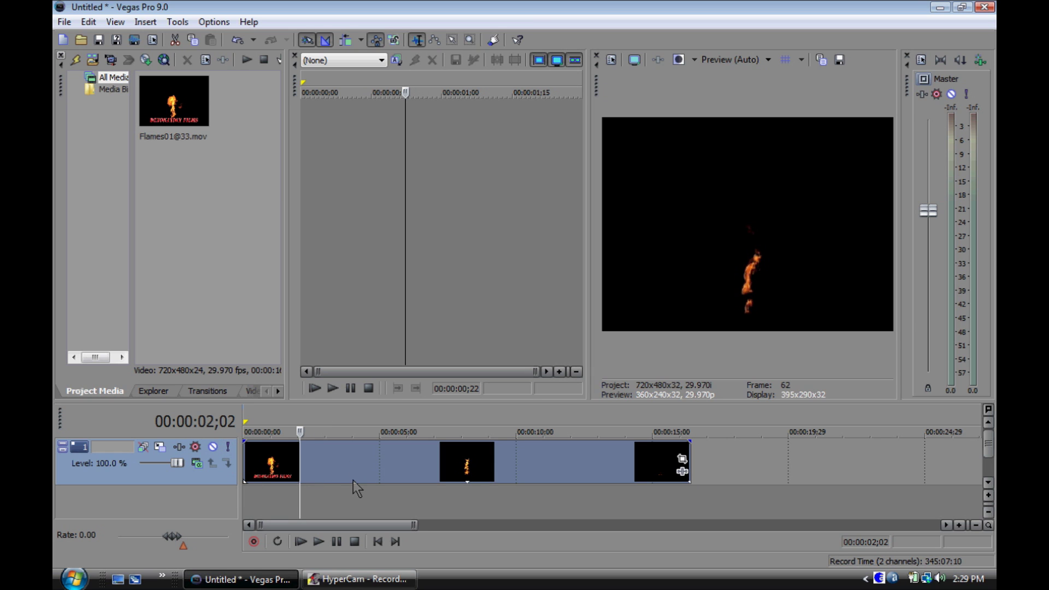
left_click(318, 541)
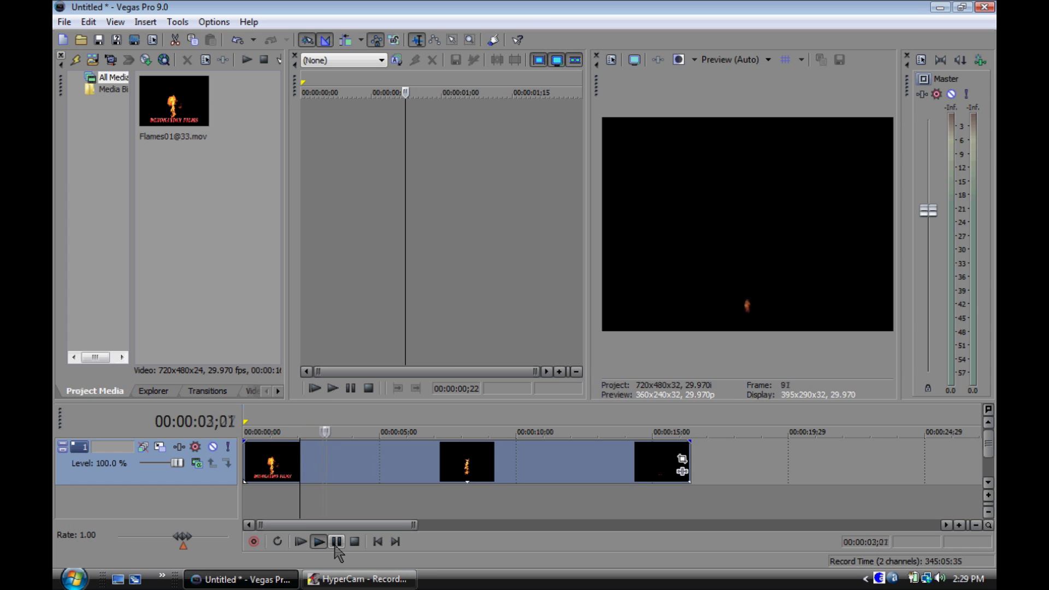
left_click(336, 542)
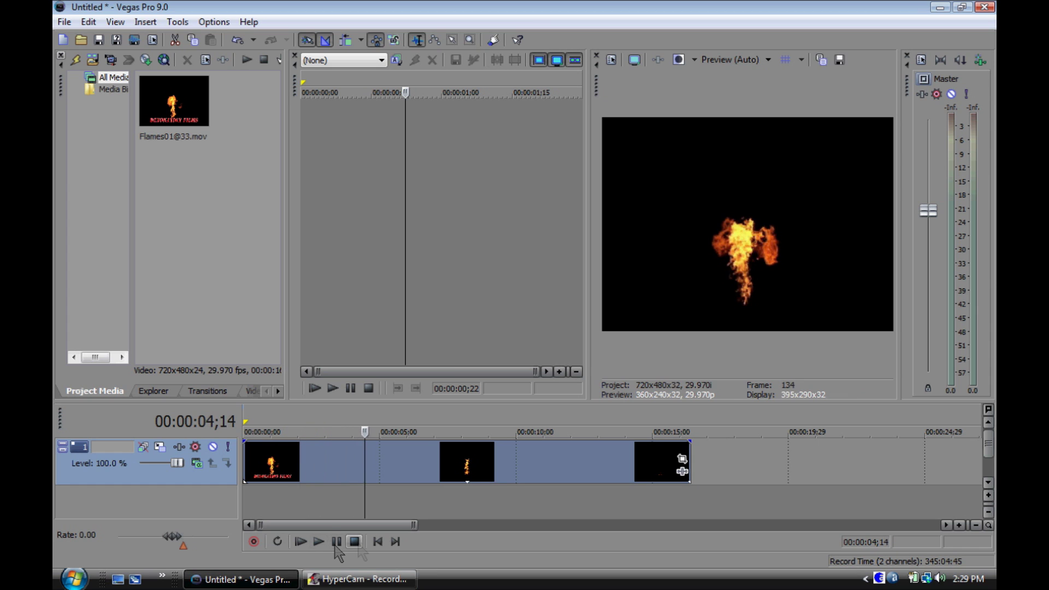
Step: Trim the first 10 frames containing the Detonation Films title off the start of the flames clip
left_click(377, 541)
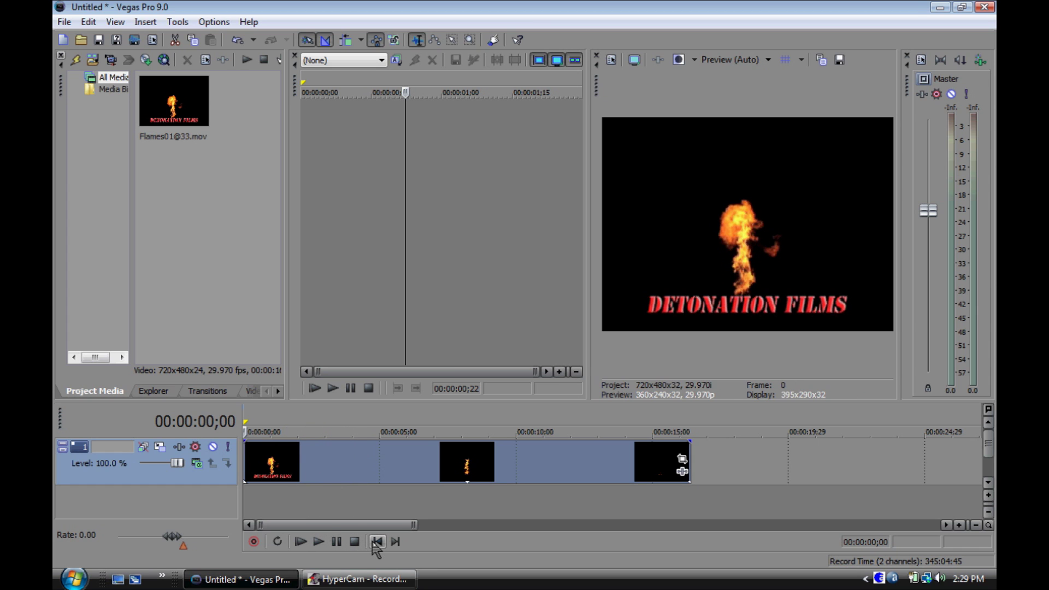
key("Right")
key("Right")
key("Right")
key("Right")
key("Right")
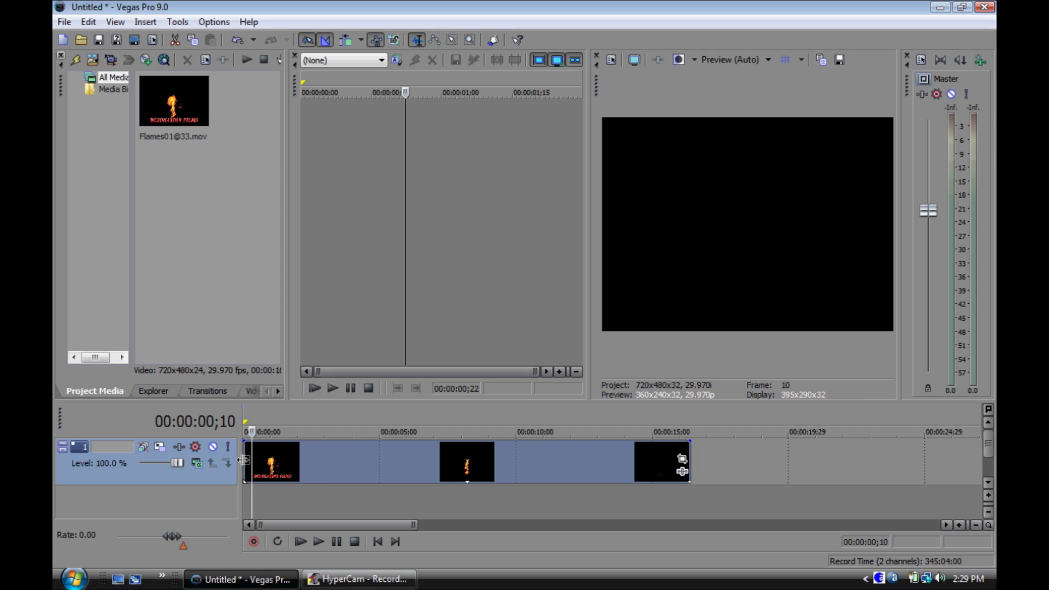
mouse_move(245, 460)
left_mouse_down()
mouse_move(285, 479)
mouse_move(254, 467)
left_mouse_up()
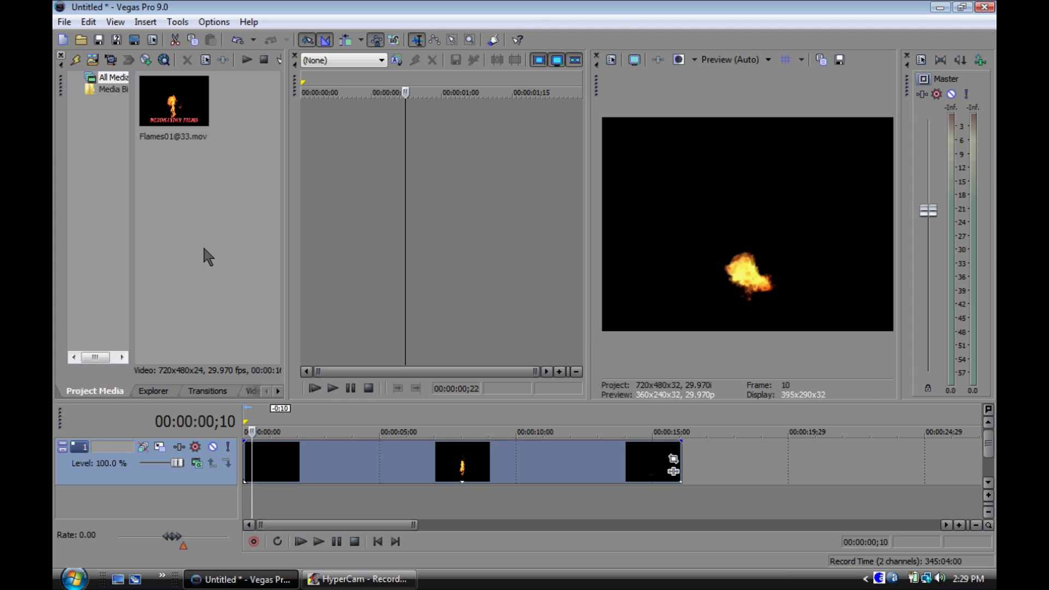
Step: Import the video file (Unknown) - Clip 001 from the Documents folder into the project media
left_click(63, 21)
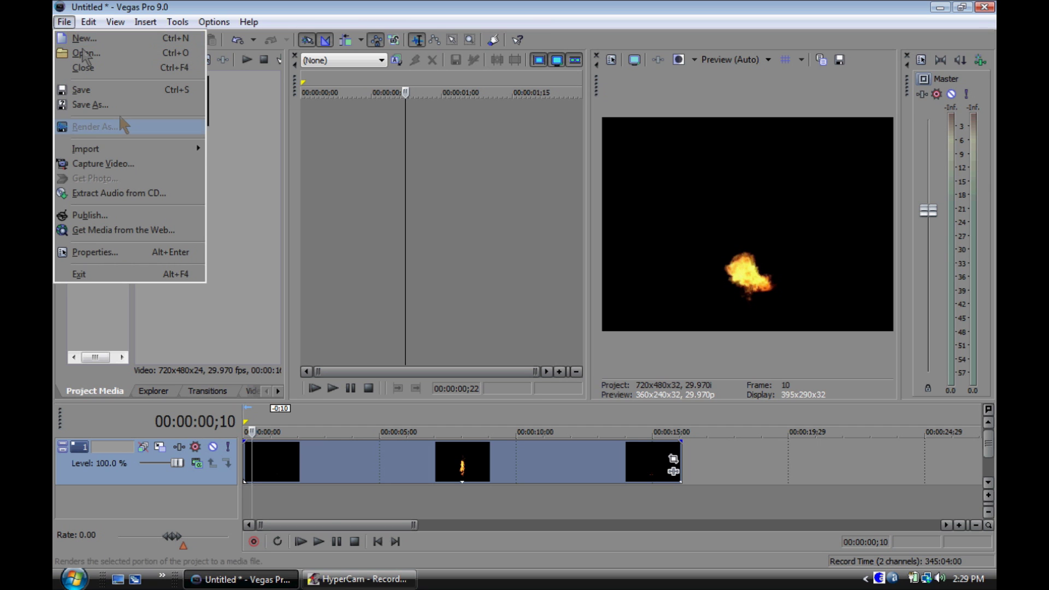
mouse_move(134, 148)
left_click(229, 146)
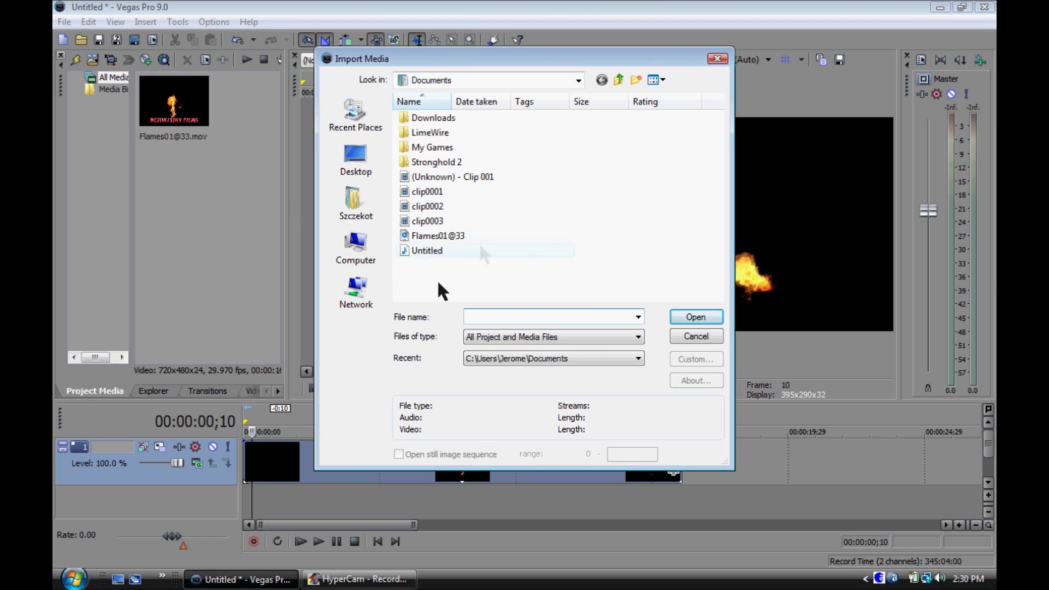
left_click(435, 177)
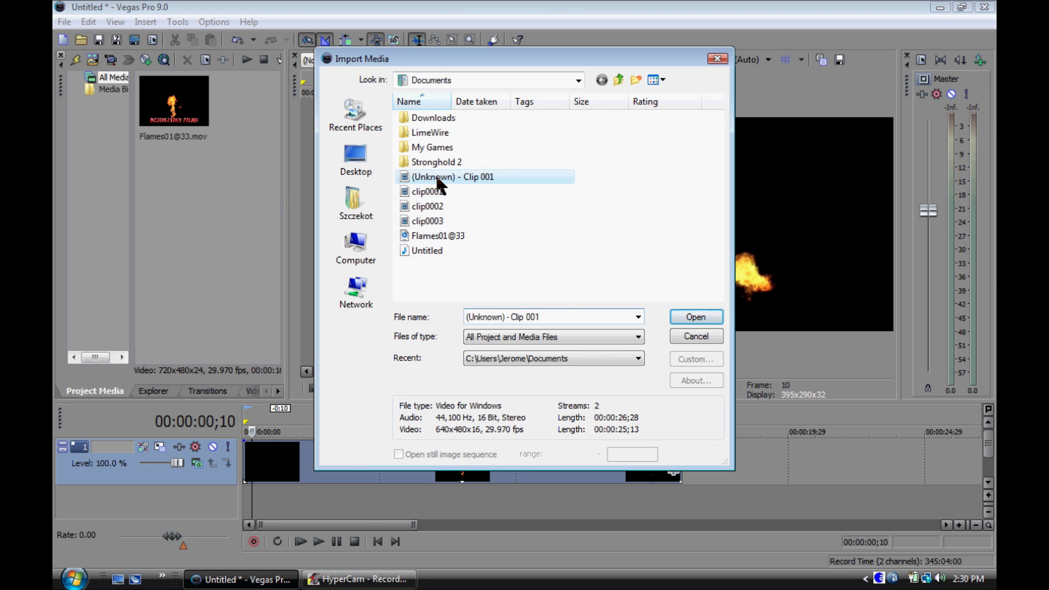
left_click(693, 317)
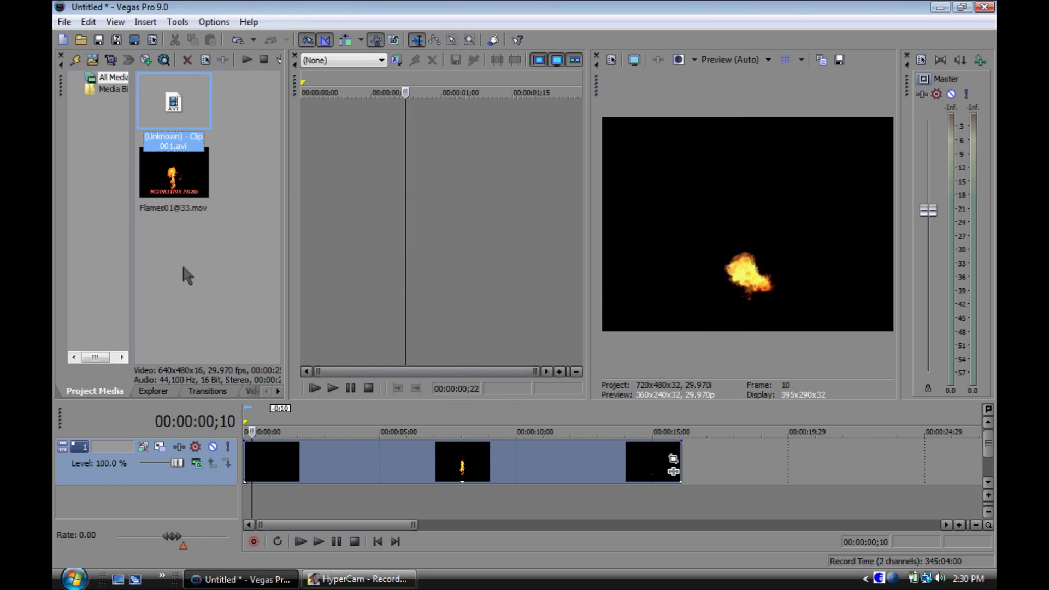
Step: Place (Unknown) - Clip 001.avi on a new track below the flames at the timeline start and preview the stacked clips
left_click_drag(172, 93, 243, 498)
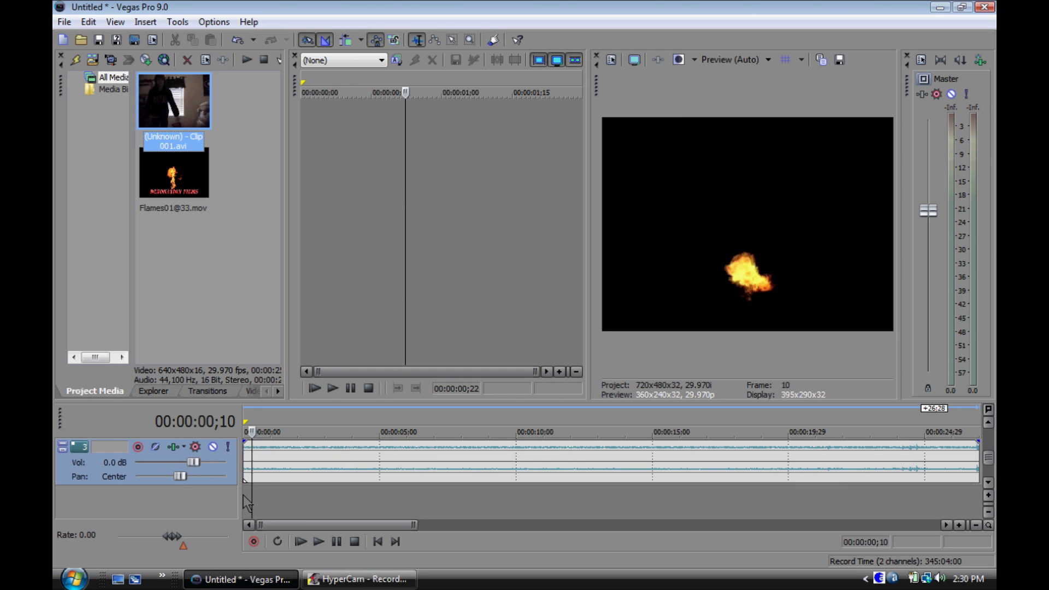
left_click_drag(990, 477, 991, 459)
scroll(990, 458, "down", 4)
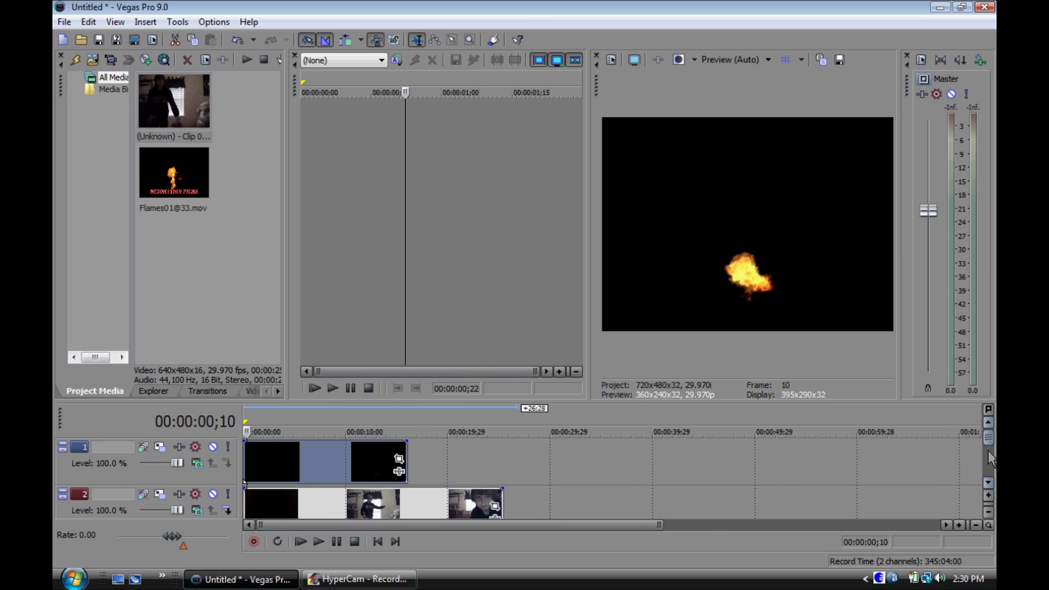
left_click(318, 542)
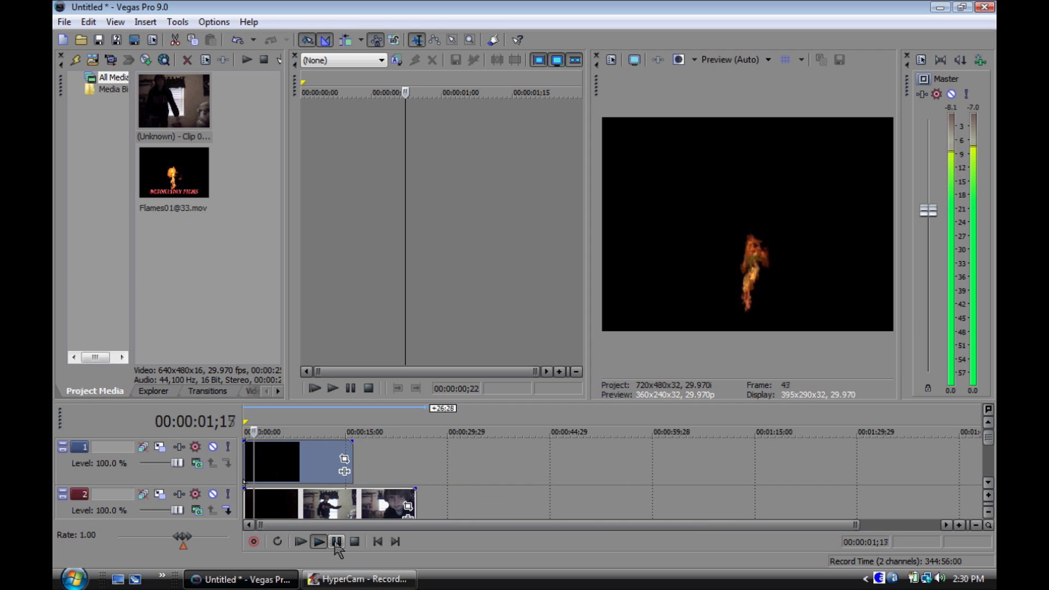
left_click(336, 542)
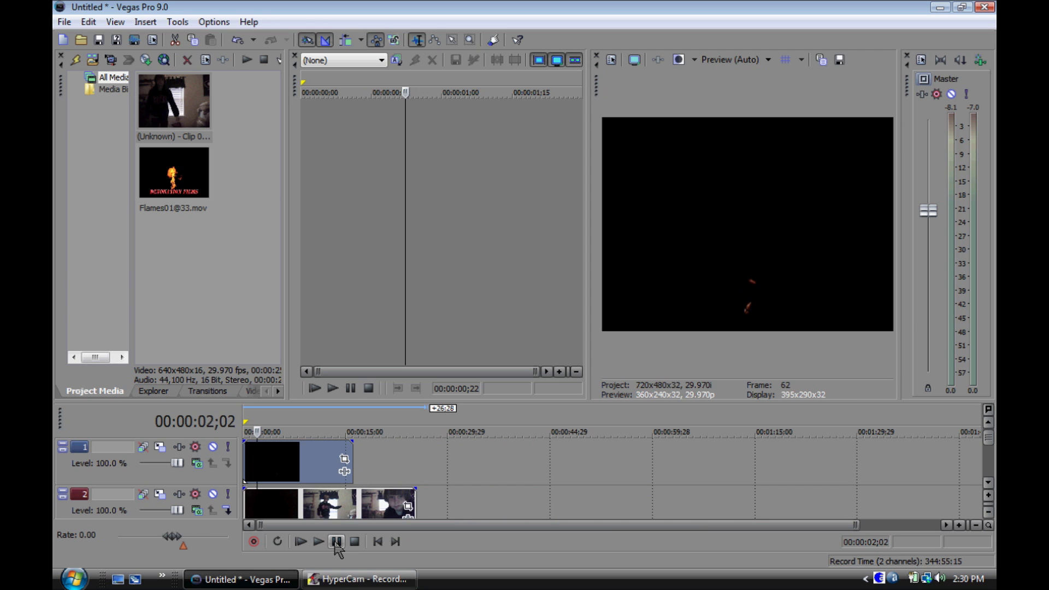
Step: Set the flames track's compositing mode to Screen and shift the flames clip to start at 00:00:06;08, where the arm is extended
left_click(195, 464)
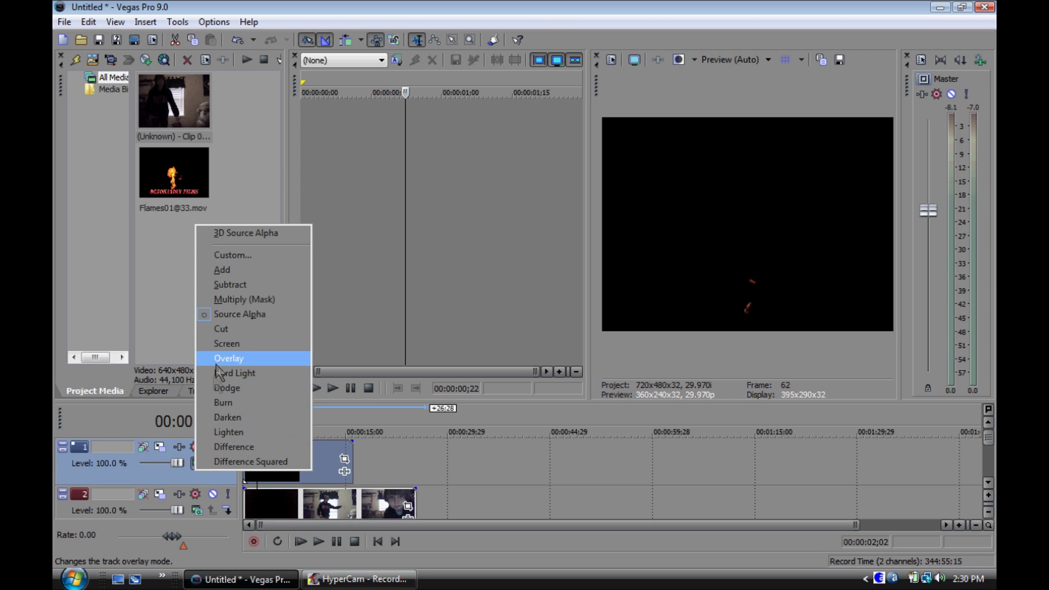
left_click(219, 344)
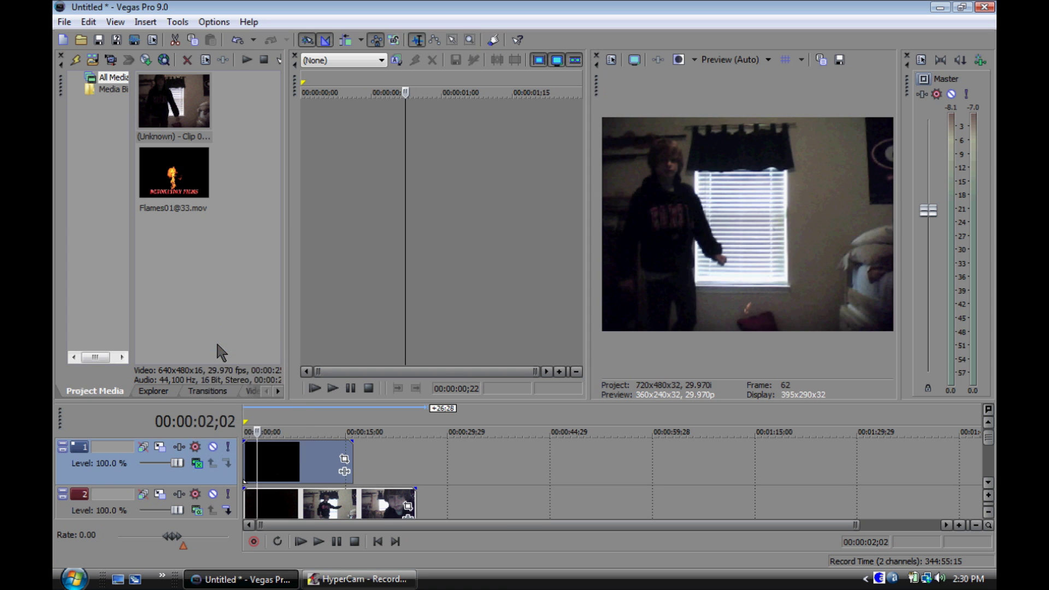
left_click(301, 542)
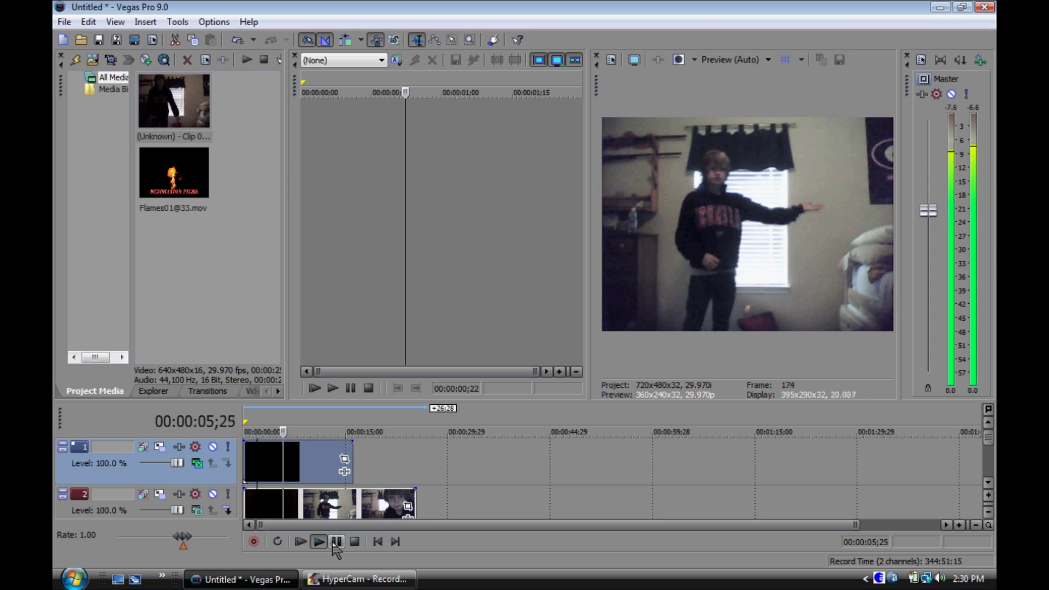
left_click(336, 542)
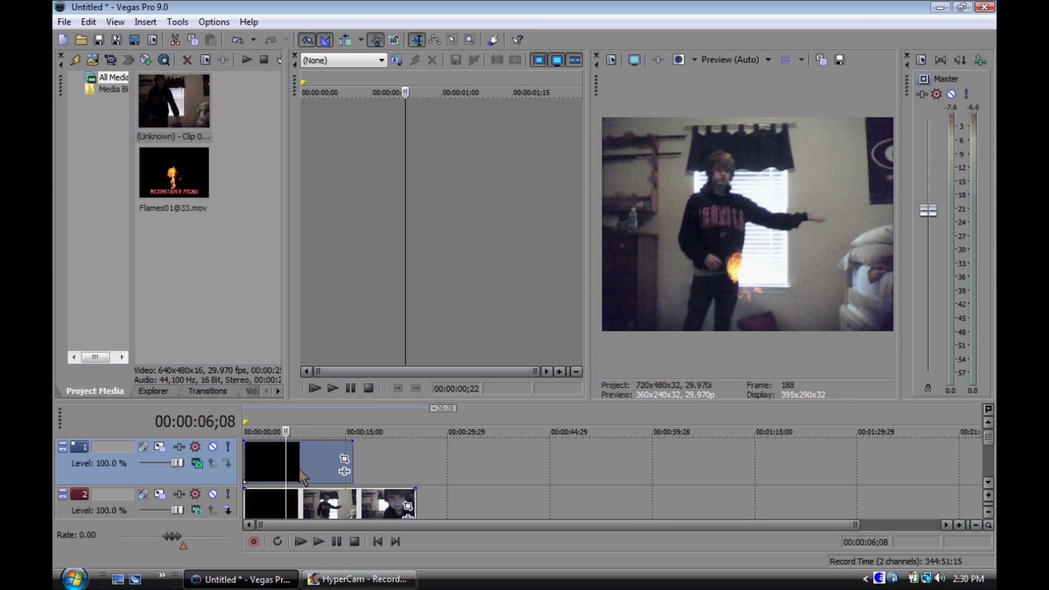
left_click_drag(289, 459, 332, 459)
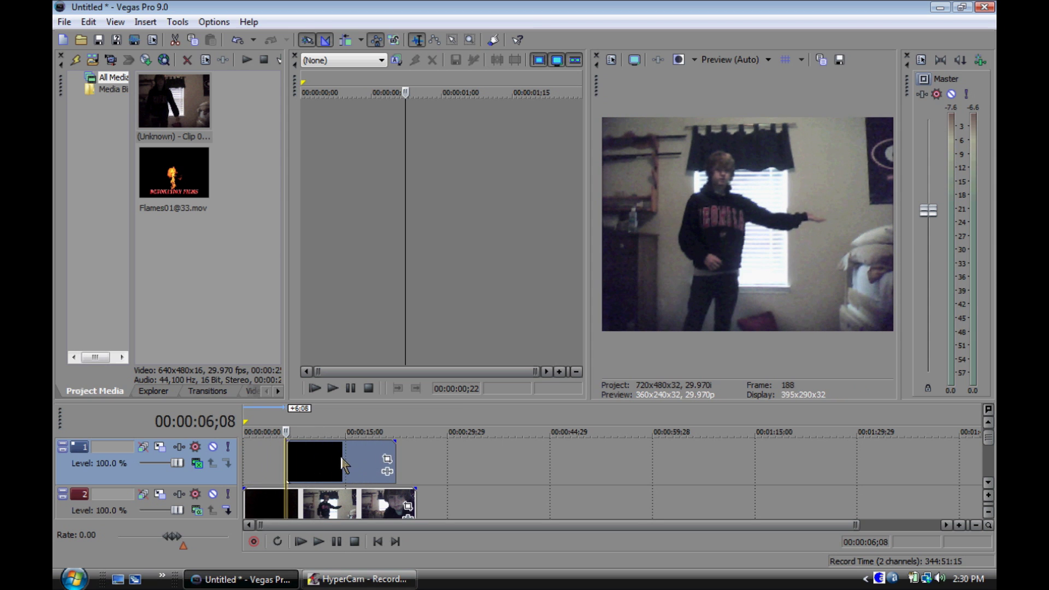
Step: Open Event Pan/Crop for the flames clip and place the fire on the open palm at its start, X Center 192.0, Y Center 449.3
left_click(387, 460)
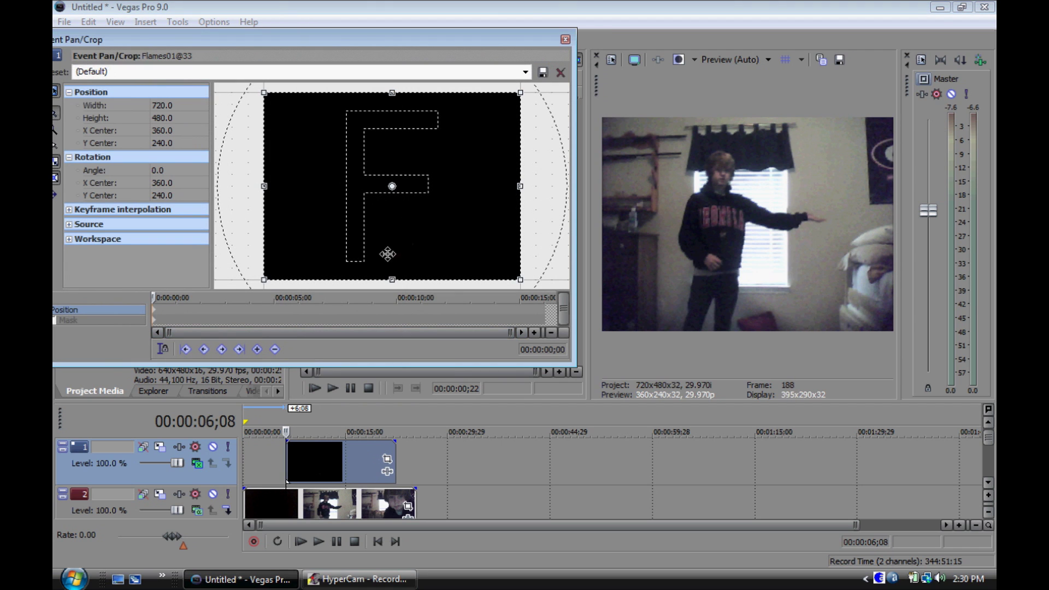
left_click(152, 298)
left_click_drag(355, 218, 296, 301)
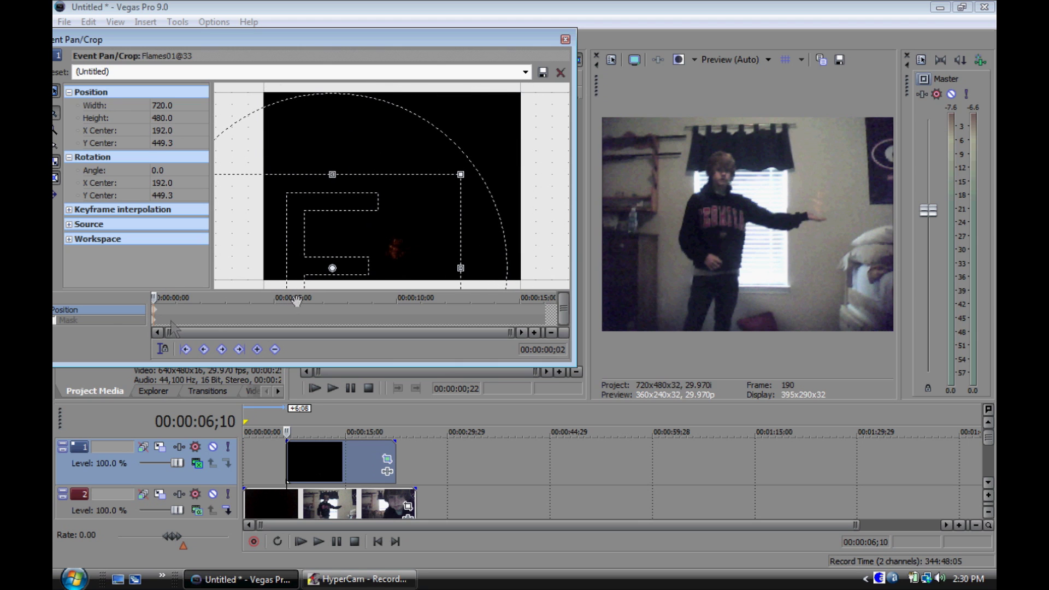
Step: Keyframe the flame's position over the next few frames to follow the palm, ending at X Center 196.1, Y Center 451.2
left_click_drag(153, 299, 155, 299)
left_click_drag(307, 260, 305, 262)
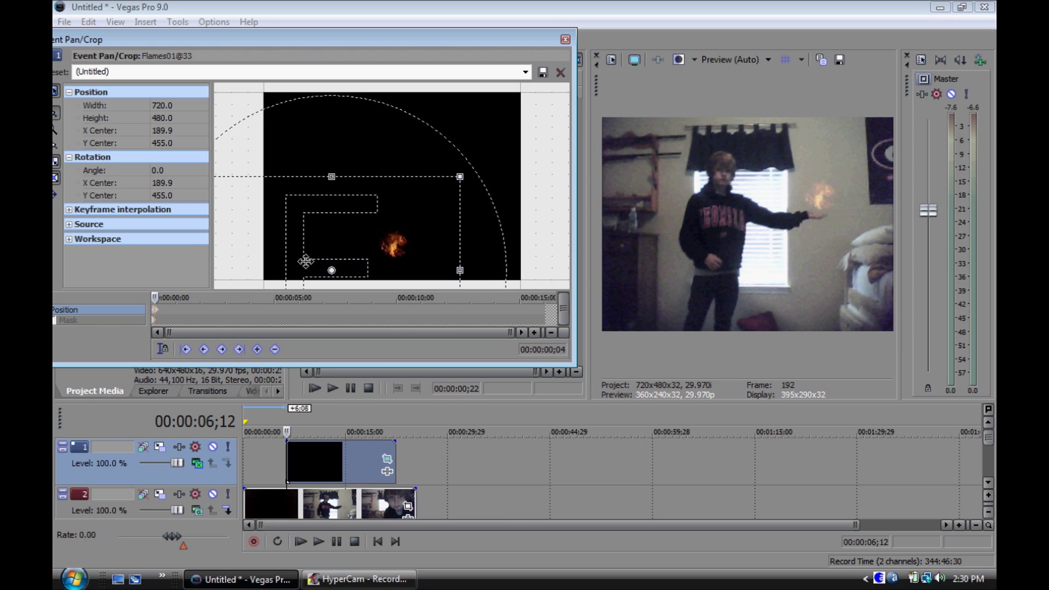
left_click_drag(154, 298, 157, 298)
left_click_drag(367, 241, 370, 241)
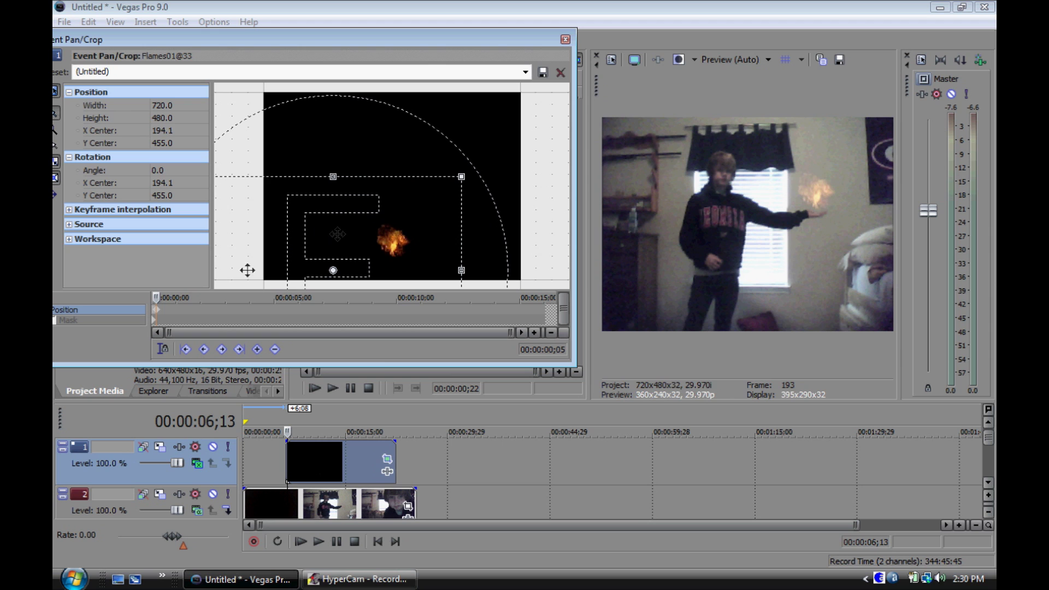
left_click_drag(157, 298, 157, 297)
left_click_drag(401, 214, 402, 212)
Step: Keyframe the flame back onto the hand around clip frame 12, at about X Center 202.4, Y Center 460.6
key("Right")
key("Right")
key("Right")
key("Right")
key("Right")
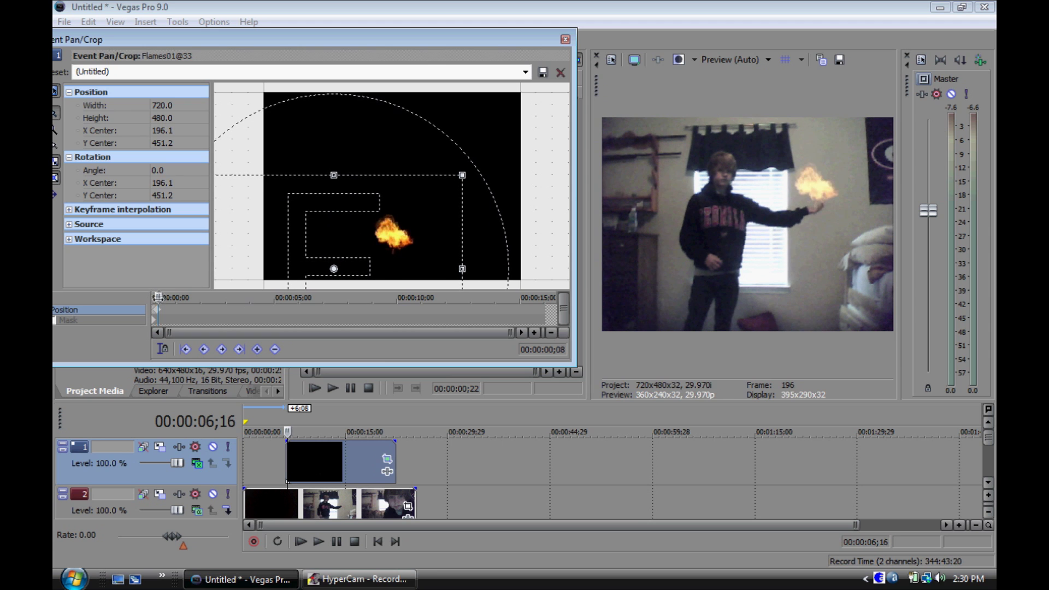
key("Right")
left_click_drag(421, 214, 427, 219)
left_click_drag(267, 278, 263, 279)
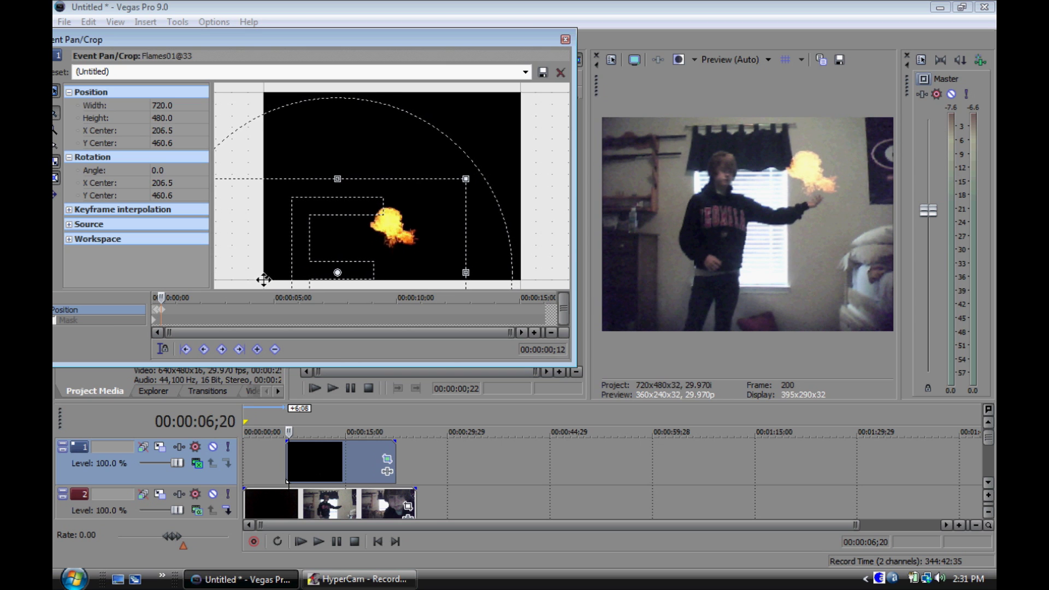
Step: Keyframe the flame onto the hand at clip time 00:00:00;18 with X Center 198.2 and Y Center 471.9
key("Right")
key("Right")
key("Right")
key("Right")
key("Right")
key("Right")
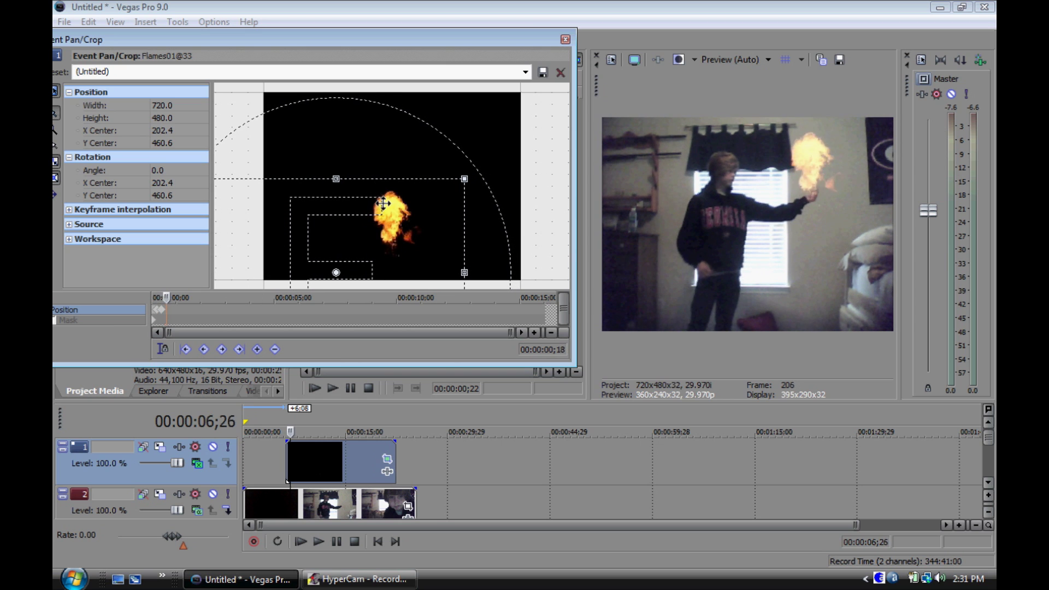
left_click_drag(384, 202, 381, 208)
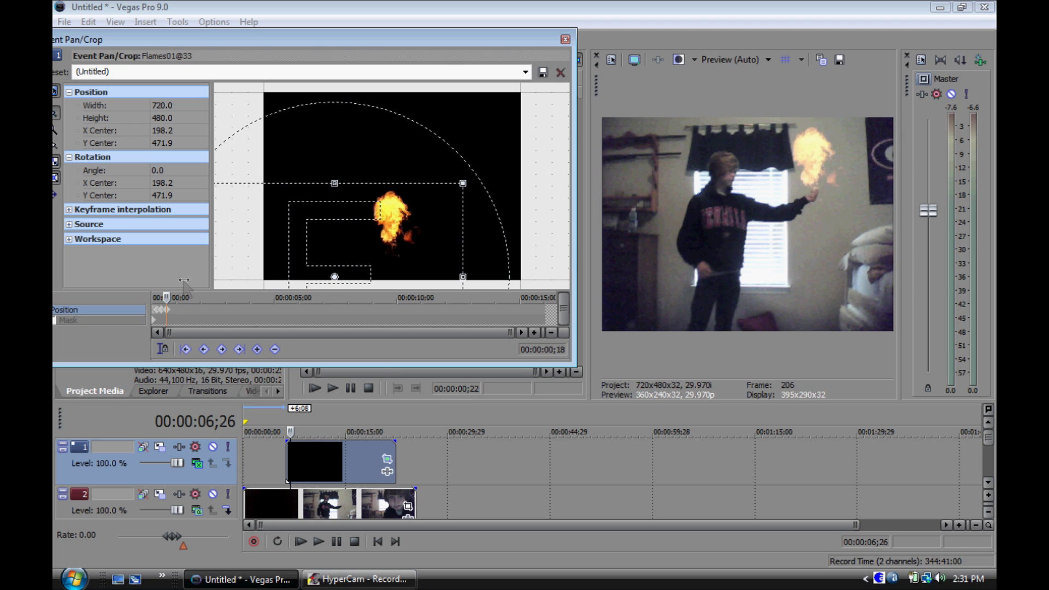
Step: Keyframe the flame higher onto the rising hand at clip time 00:00:00;27, X Center 202.4, Y Center 505.9
key("Right")
key("Right")
key("Right")
key("Right")
key("Right")
key("Right")
key("Right")
key("Right")
key("Right")
left_click_drag(356, 240, 355, 258)
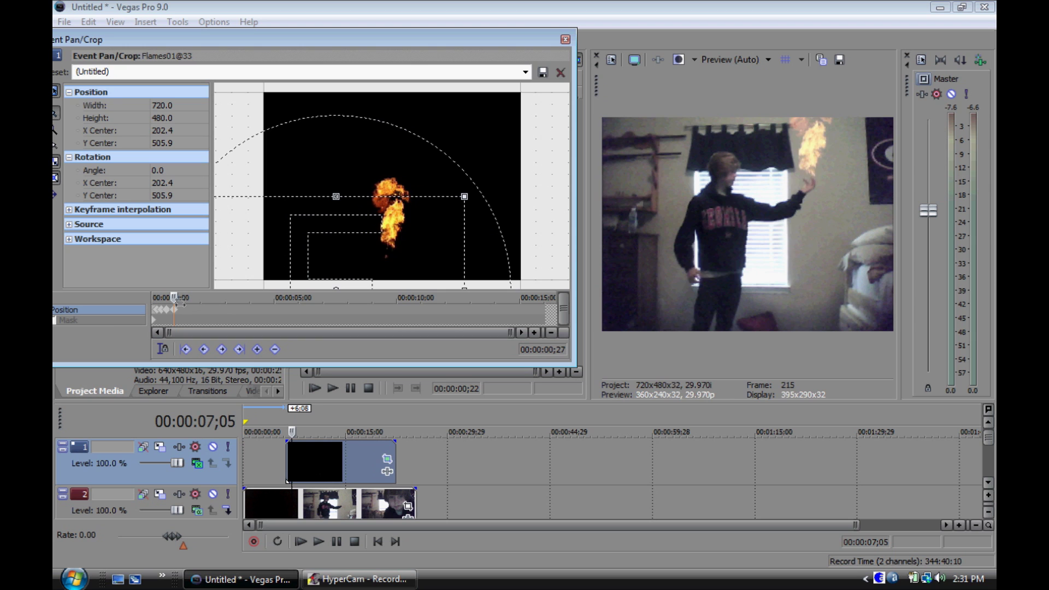
Step: Keyframe the flame at clip time 00:00:01;05 with X Center 202.4 and Y Center 488.9, and close the Pan/Crop window
key("Right")
key("Right")
key("Right")
key("Right")
key("Right")
key("Right")
key("Right")
key("Right")
left_click_drag(441, 236, 441, 228)
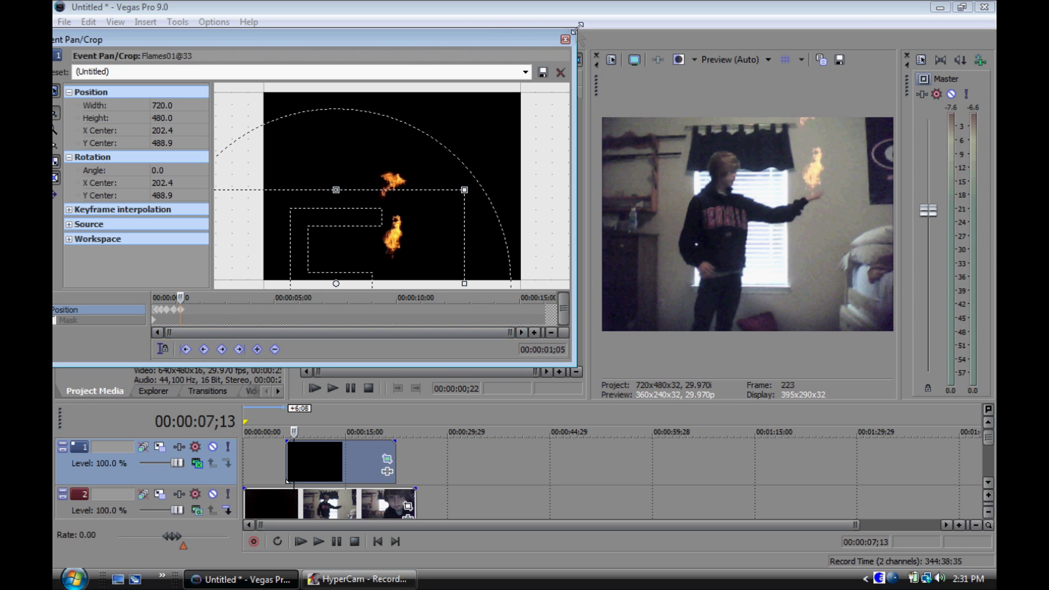
left_click(565, 39)
Step: Play the section of the timeline where the flame appears to check how it follows the hand
left_click(301, 541)
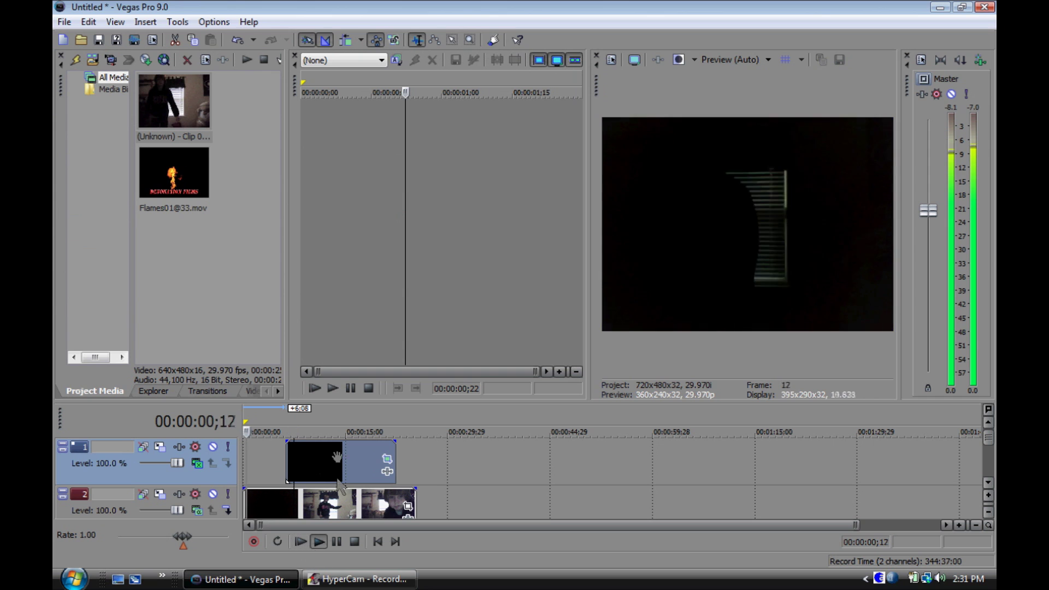
left_click(277, 419)
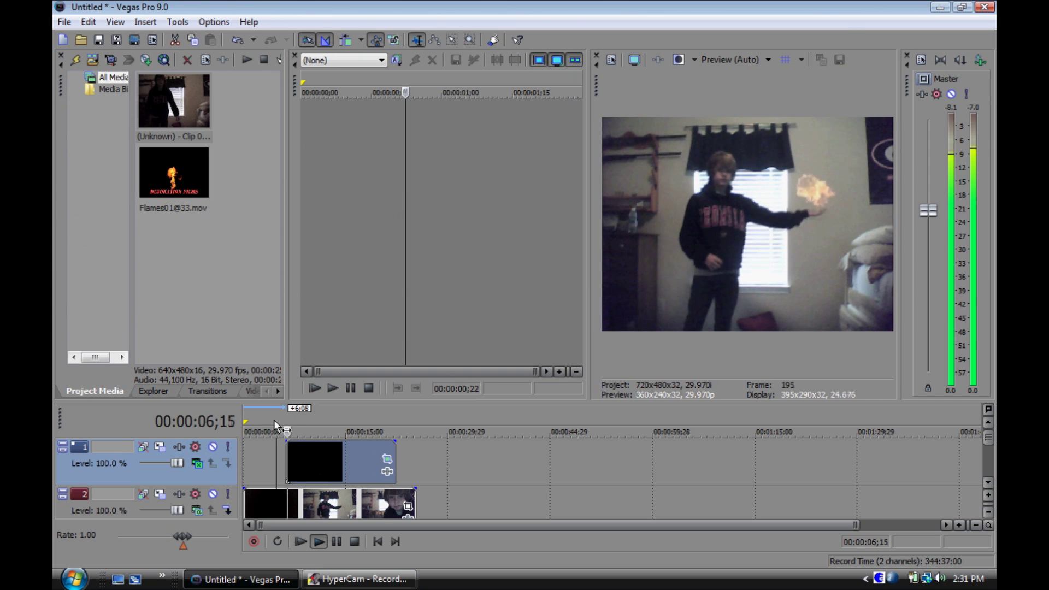
left_click(336, 541)
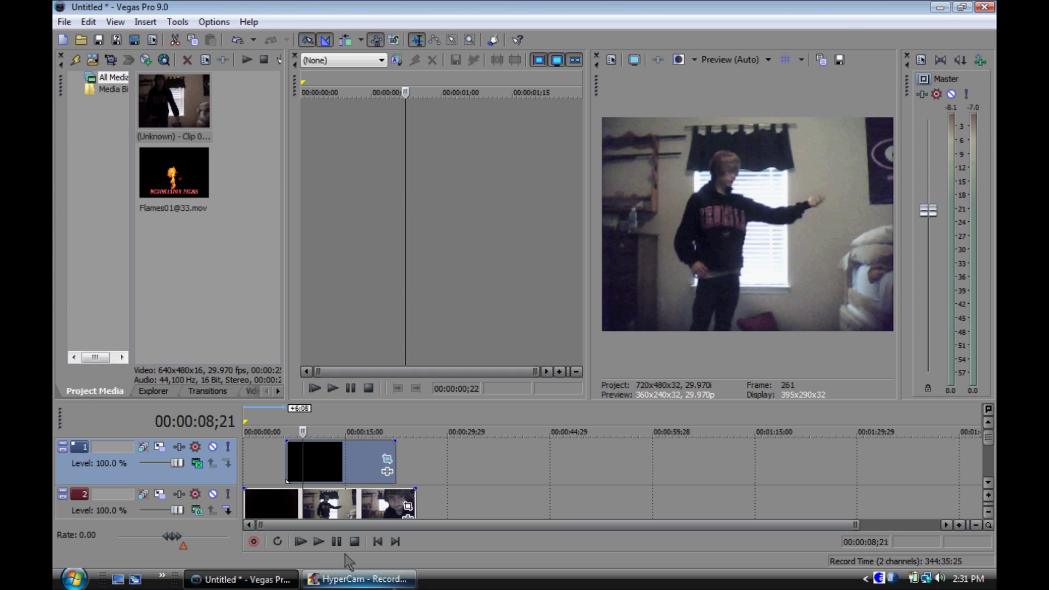
left_click(357, 583)
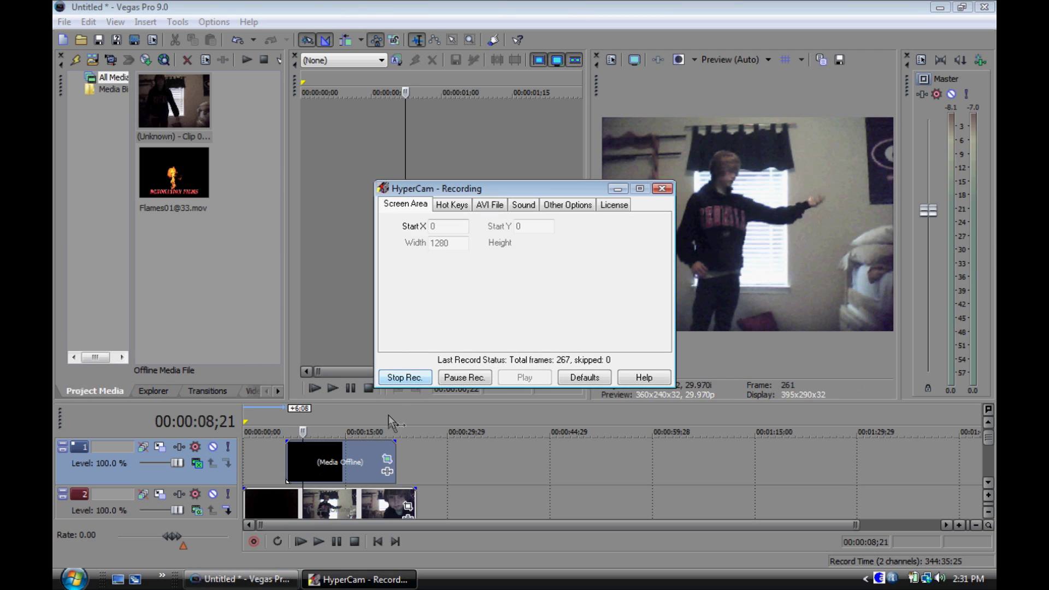